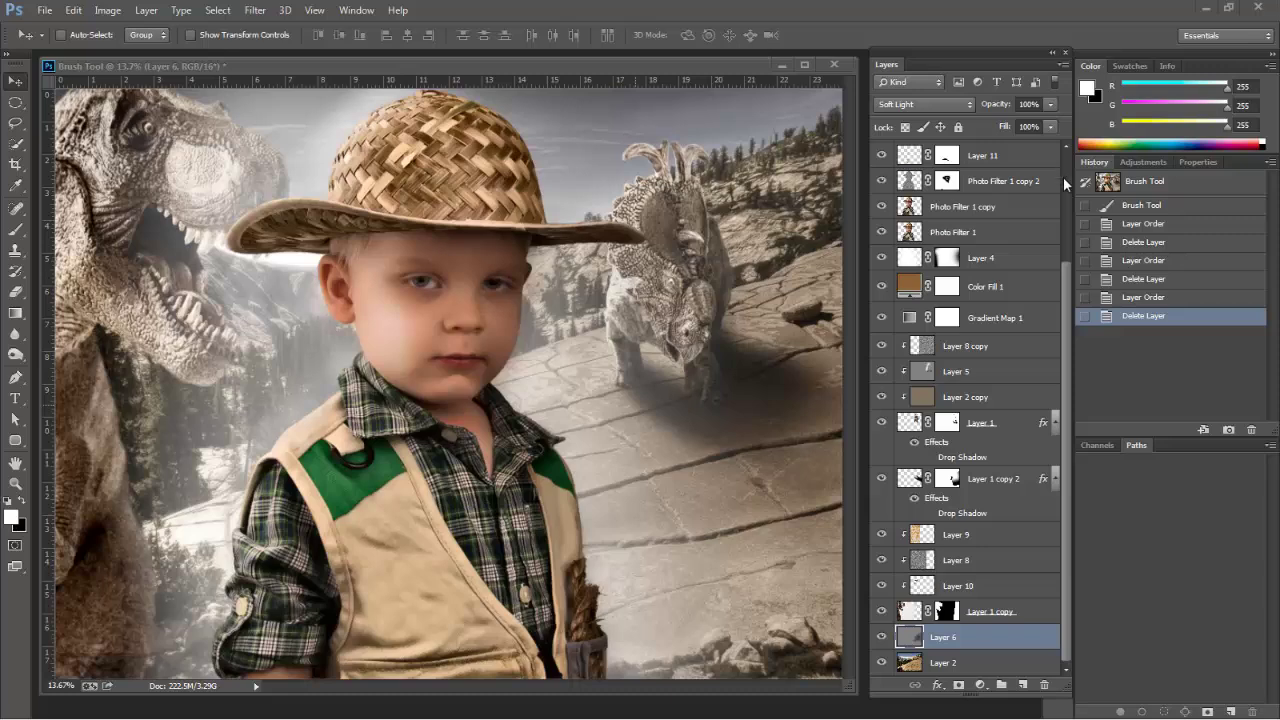
Try sliding the Photo Filter 1 copy boy to the left, then undo the move
{"action": "scroll", "coordinate": [1063, 177], "scroll_direction": "up", "scroll_amount": 2}
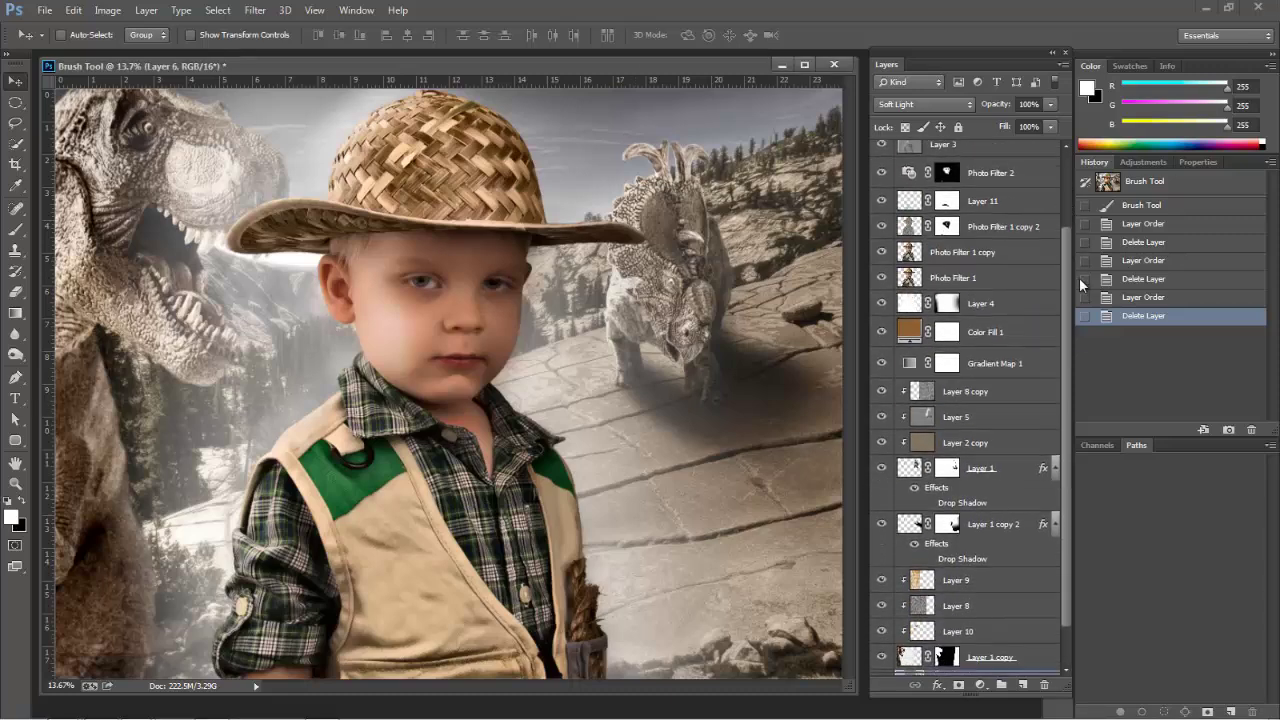
{"action": "left_click_drag", "start_coordinate": [1079, 277], "coordinate": [1071, 201]}
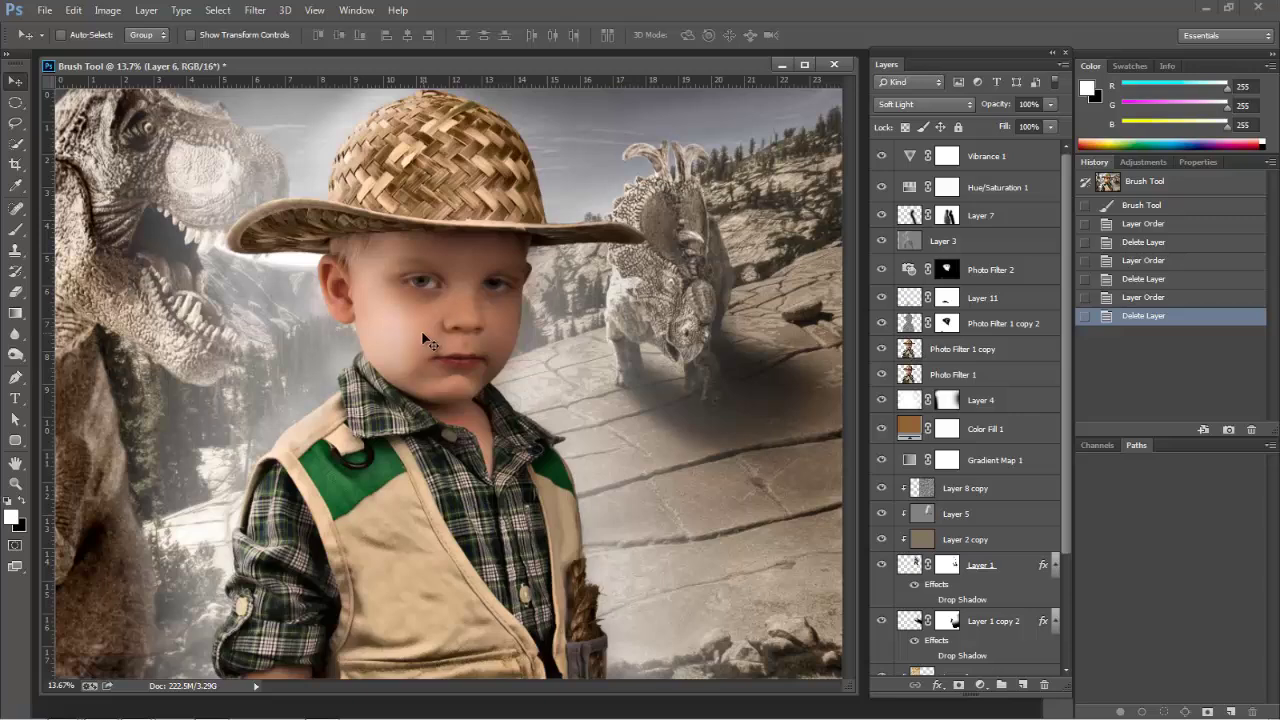
{"action": "left_click", "coordinate": [952, 352]}
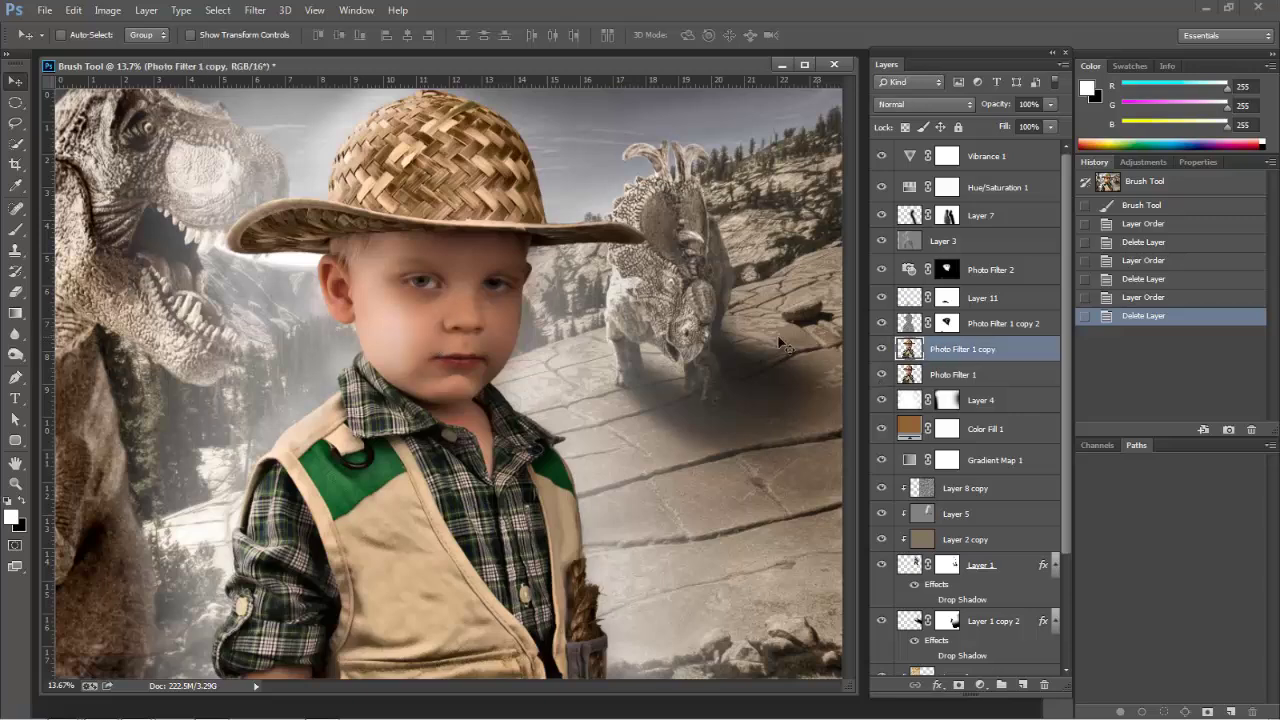
{"action": "left_click_drag", "start_coordinate": [483, 341], "coordinate": [295, 345]}
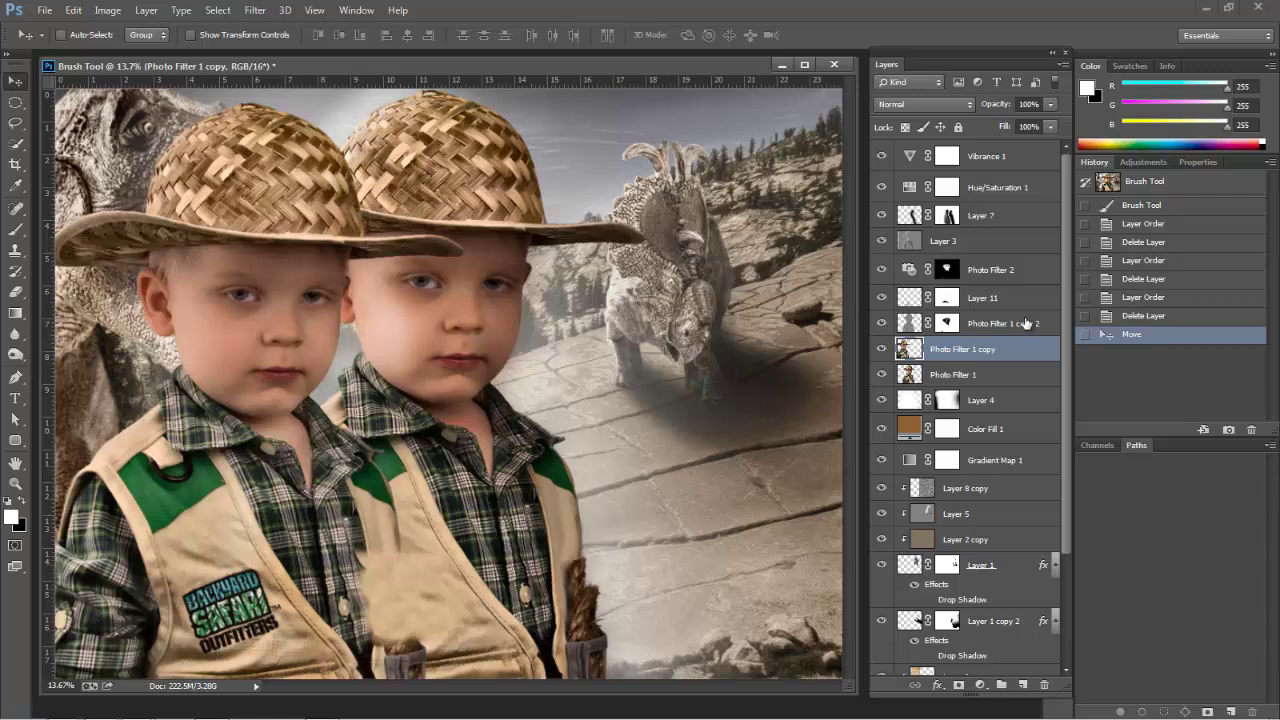
{"action": "left_click", "coordinate": [1116, 318]}
{"action": "scroll", "coordinate": [1035, 328], "scroll_direction": "up", "scroll_amount": 3}
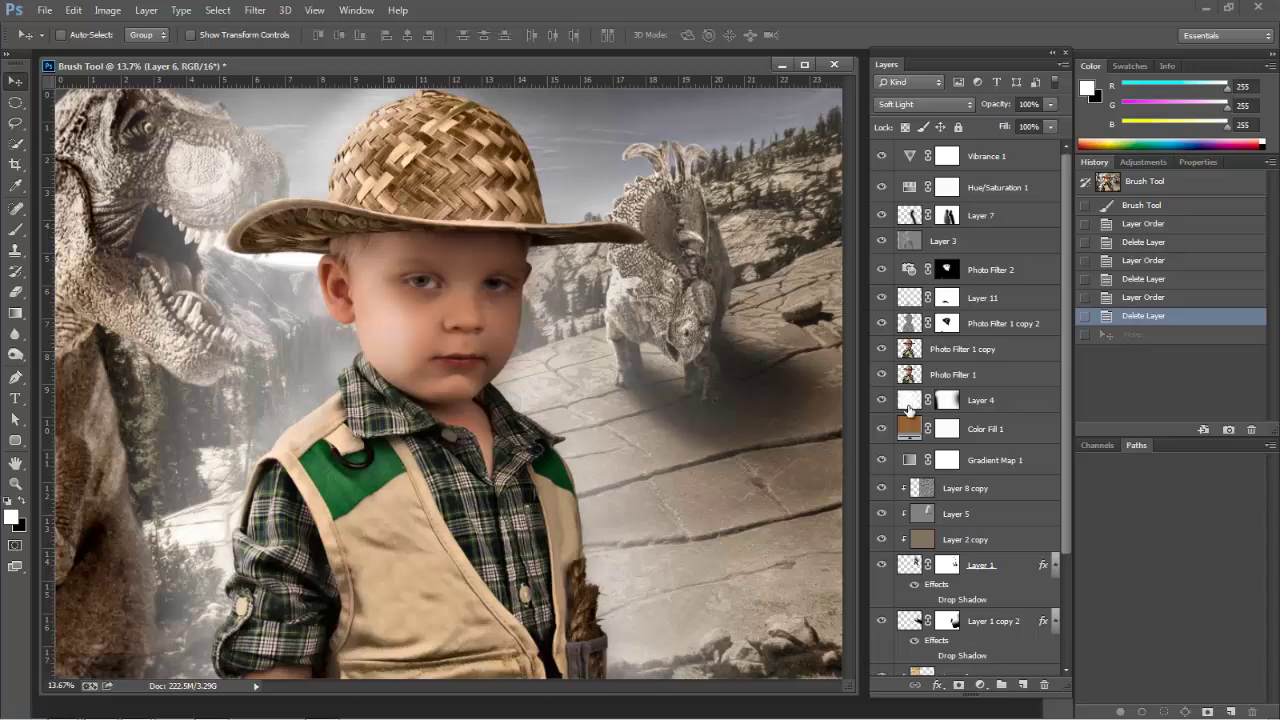
Create a new layer group above Vibrance 1 and name it Michael
{"action": "left_click", "coordinate": [908, 400]}
{"action": "left_click", "coordinate": [979, 150], "text": "shift"}
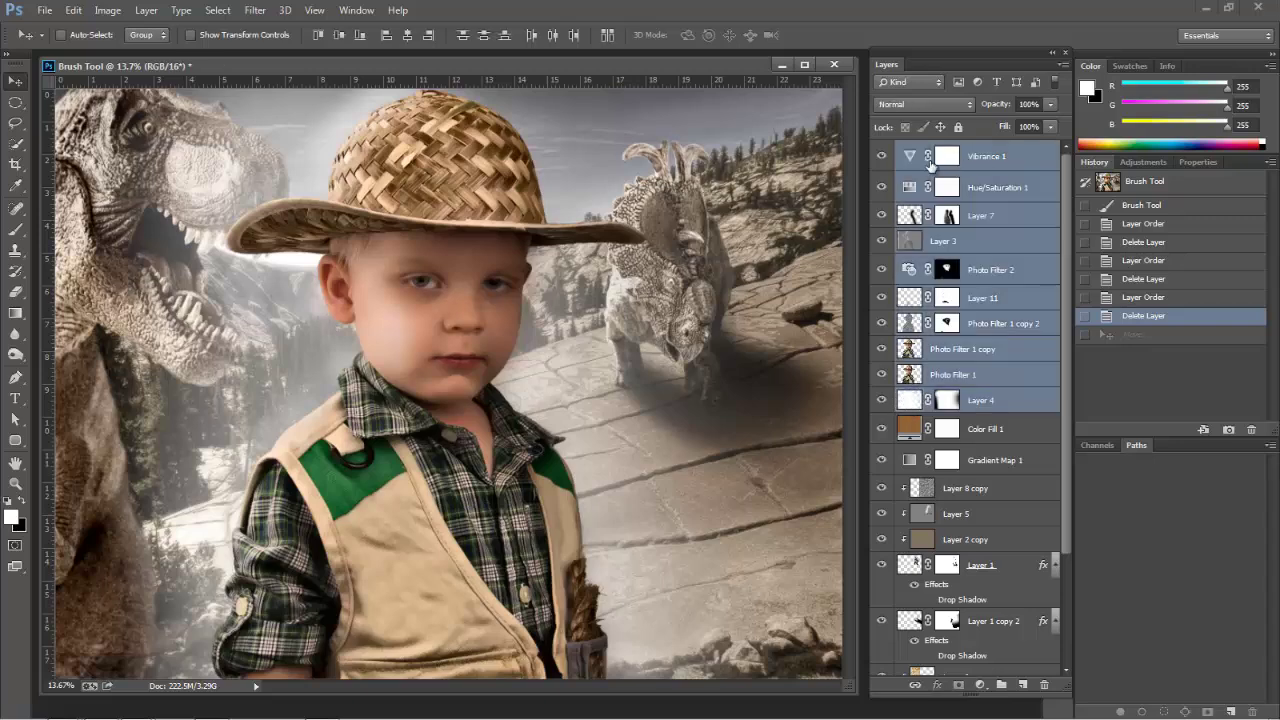
{"action": "left_click", "coordinate": [1006, 163]}
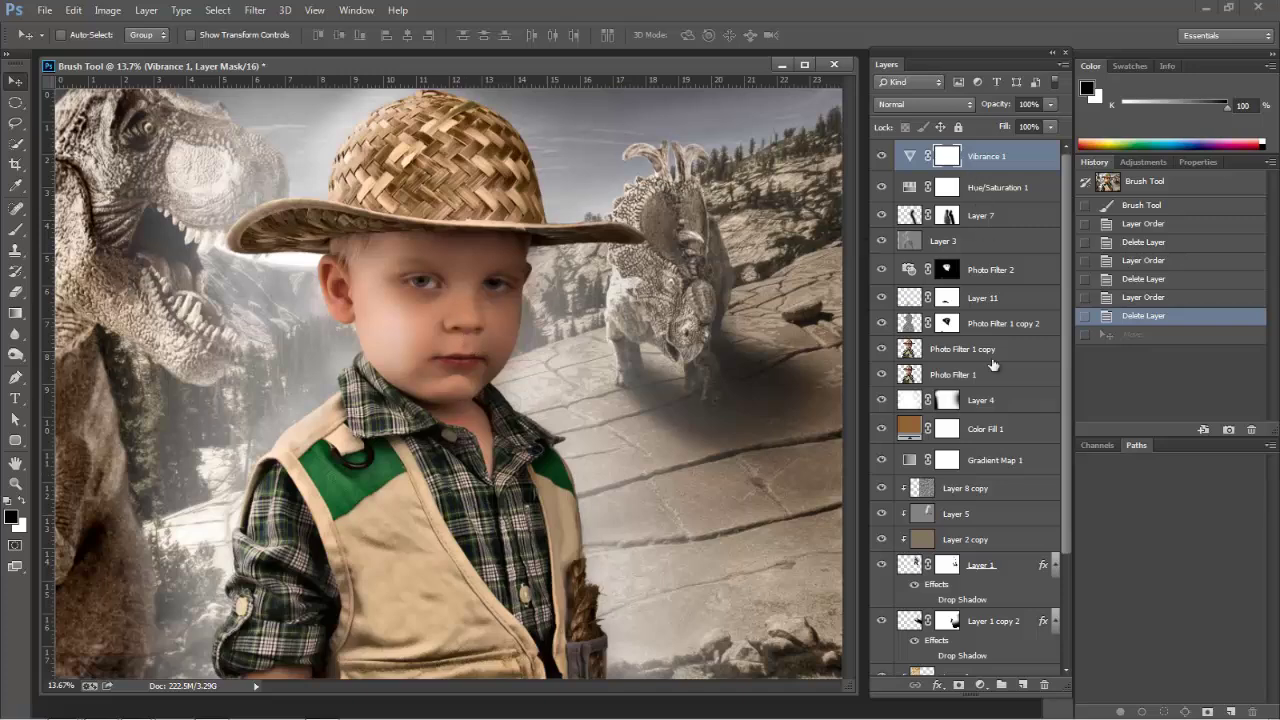
{"action": "left_click", "coordinate": [1001, 686]}
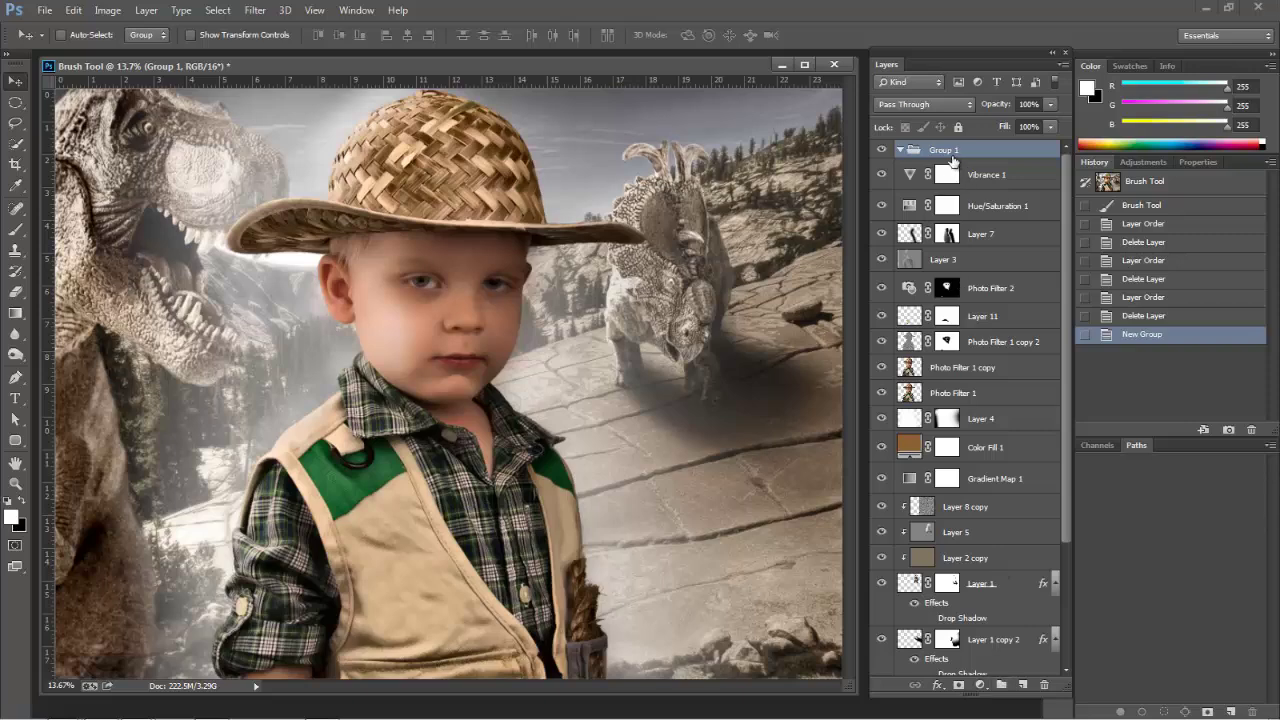
{"action": "double_click", "coordinate": [945, 150]}
{"action": "type", "text": "Mic"}
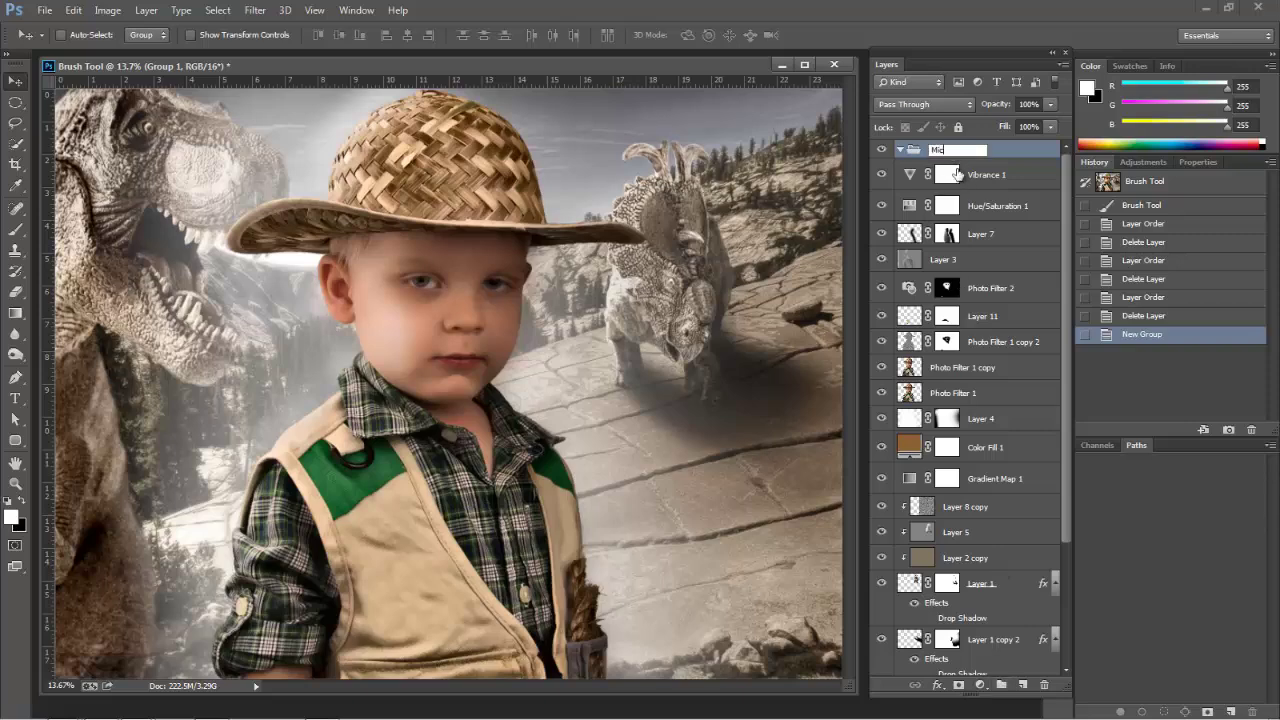
{"action": "type", "text": "hael"}
{"action": "key", "text": "Return"}
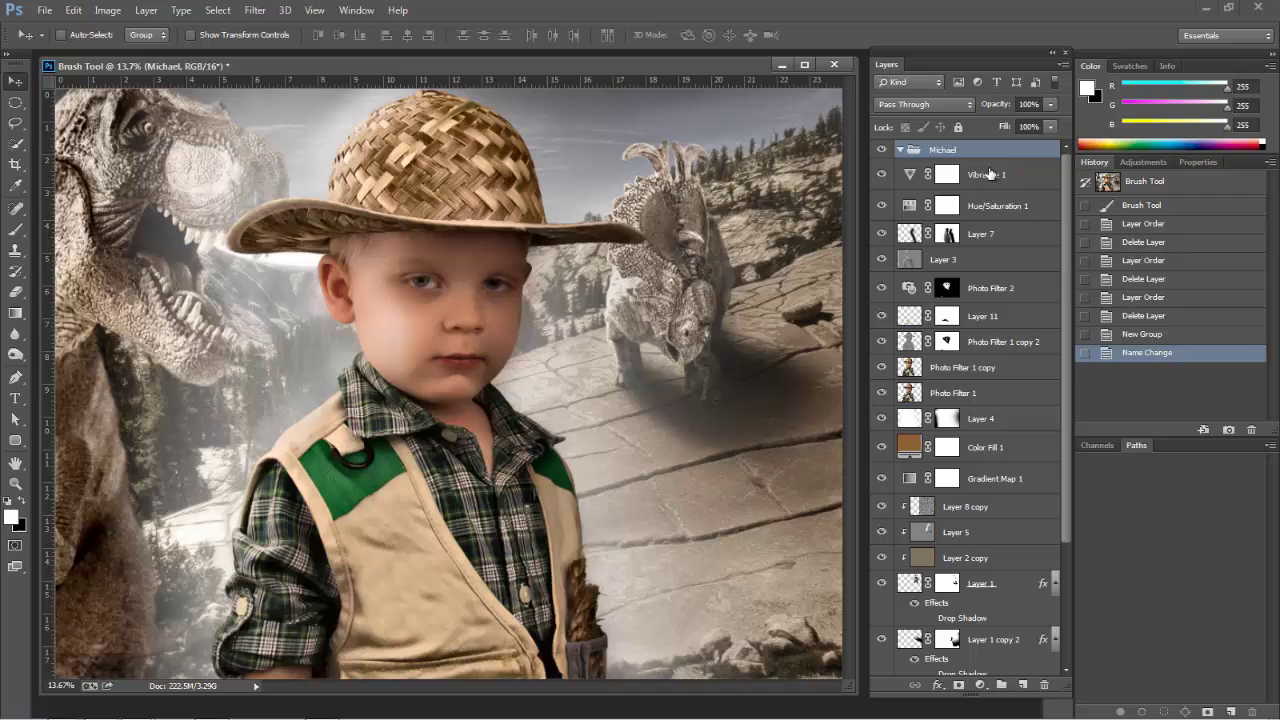
Move Vibrance 1 through Layer 4 into Michael, collapse it, and nudge the group on canvas
{"action": "left_click", "coordinate": [988, 174]}
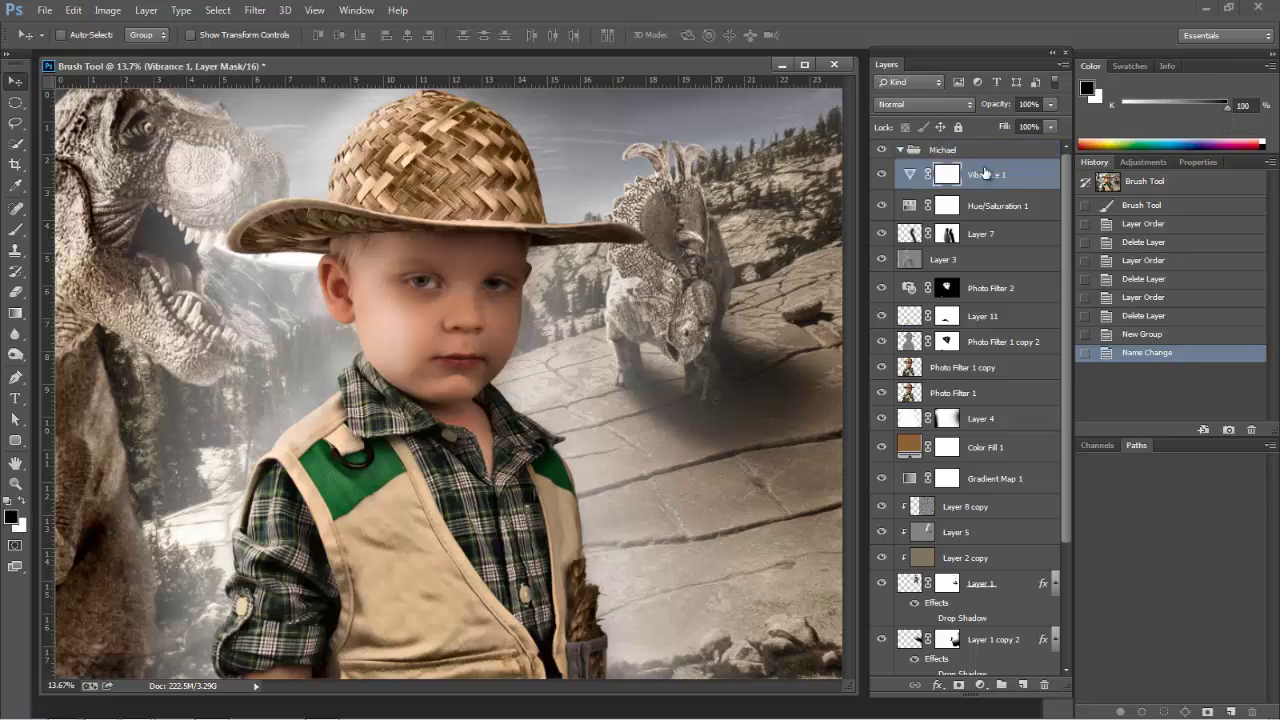
{"action": "left_click", "coordinate": [1000, 430], "text": "shift"}
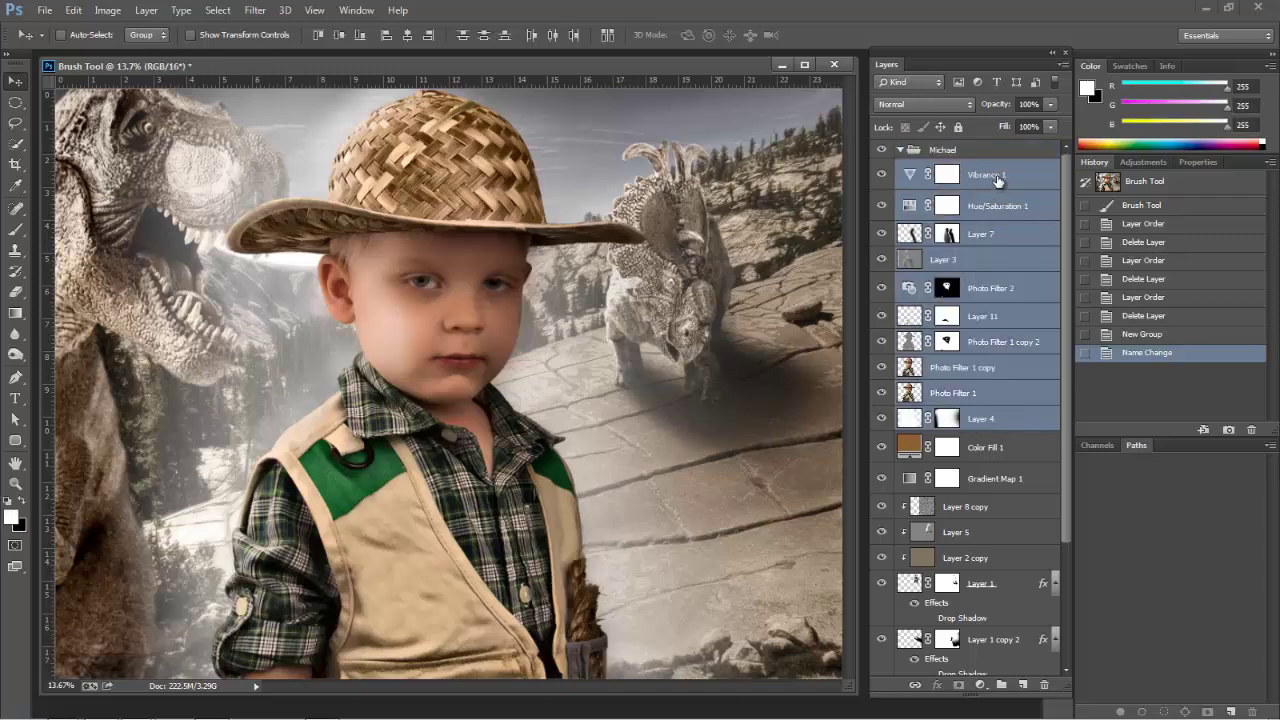
{"action": "left_click_drag", "start_coordinate": [997, 179], "coordinate": [968, 156]}
{"action": "left_click", "coordinate": [901, 149]}
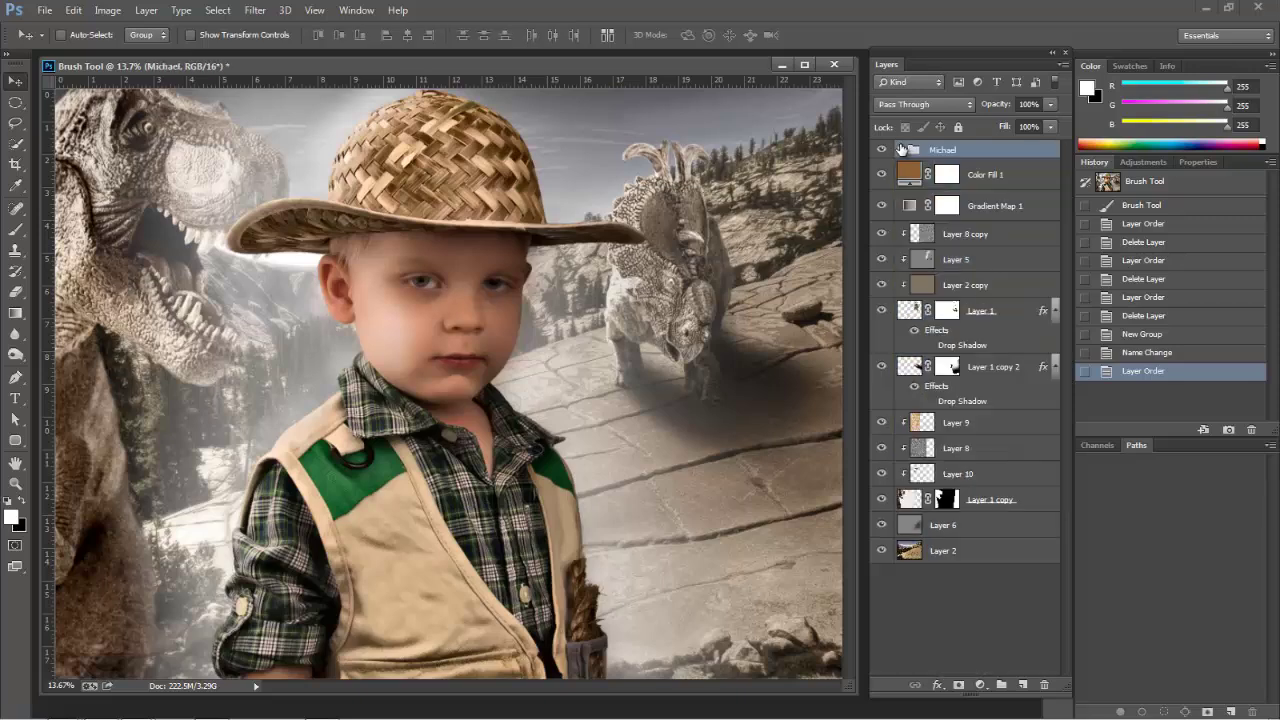
{"action": "left_click", "coordinate": [880, 150]}
{"action": "left_click", "coordinate": [880, 150]}
{"action": "mouse_move", "coordinate": [383, 305]}
{"action": "left_mouse_down"}
{"action": "mouse_move", "coordinate": [259, 313]}
{"action": "mouse_move", "coordinate": [681, 312]}
{"action": "mouse_move", "coordinate": [396, 310]}
{"action": "left_mouse_up"}
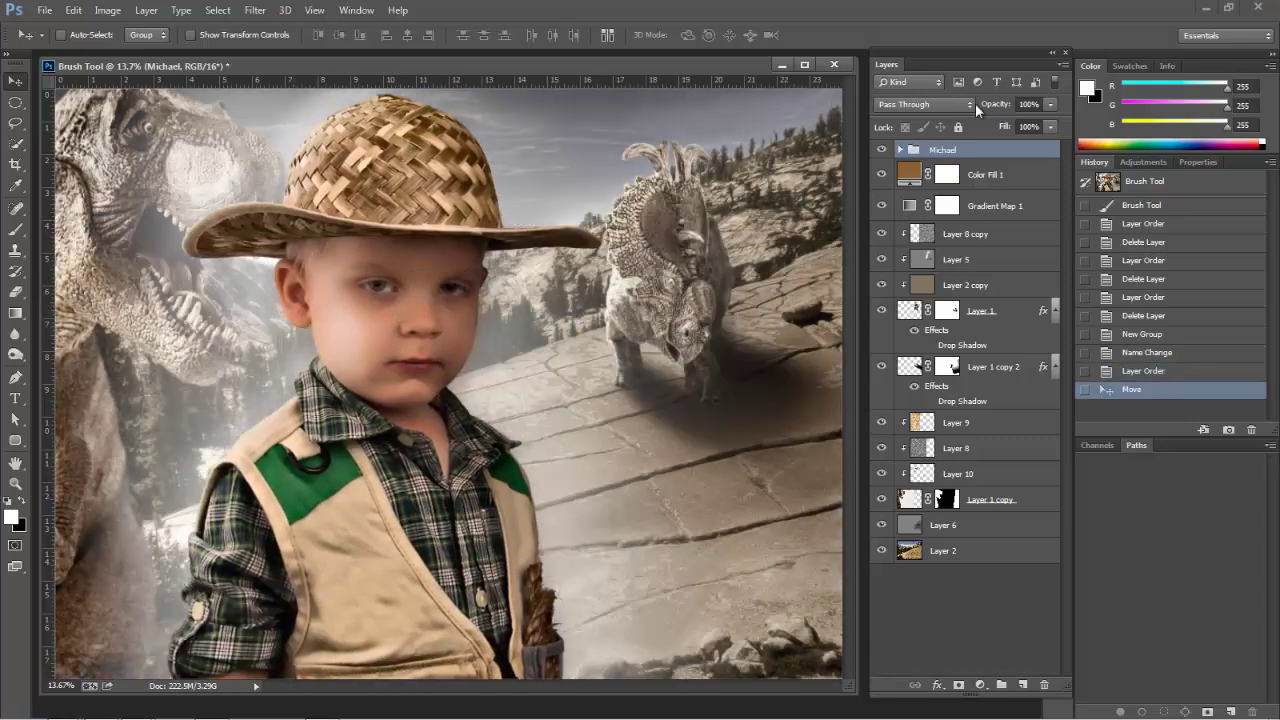
Drag the Michael group around and test its opacity, then return the boy to his original spot
{"action": "left_click_drag", "start_coordinate": [463, 326], "coordinate": [558, 315]}
{"action": "left_click_drag", "start_coordinate": [714, 256], "coordinate": [714, 256]}
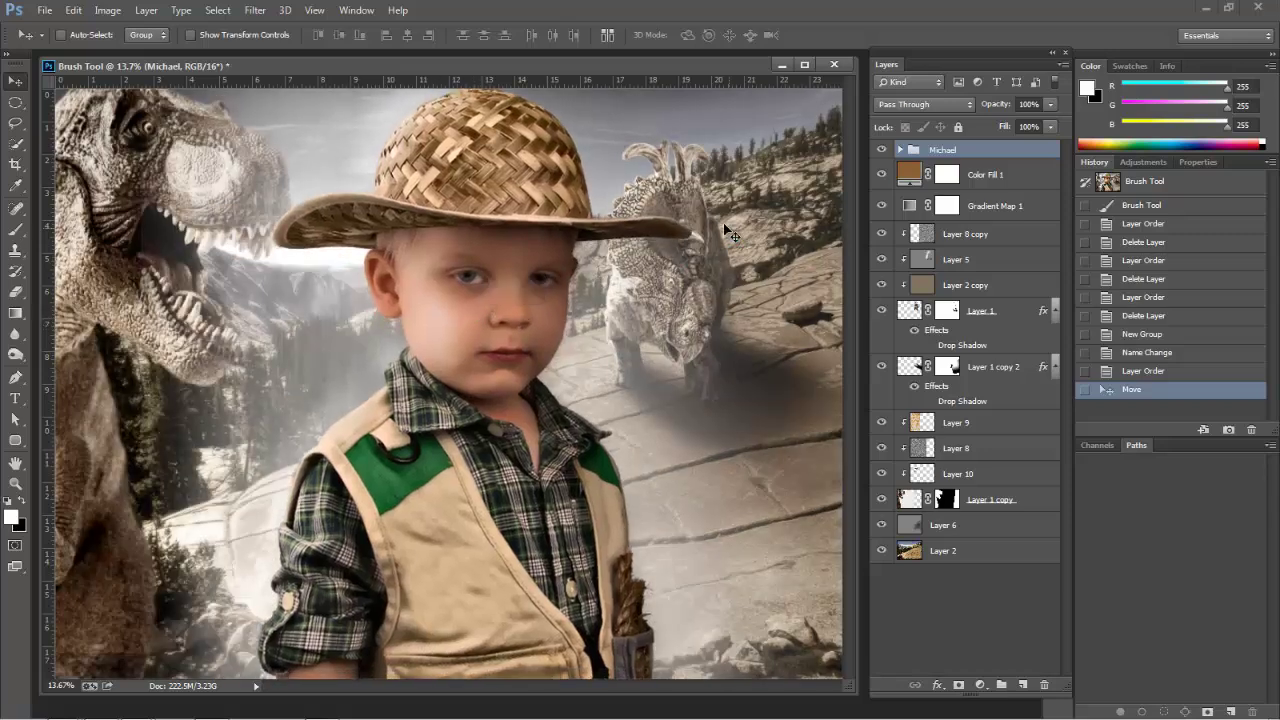
{"action": "left_click", "coordinate": [1050, 126]}
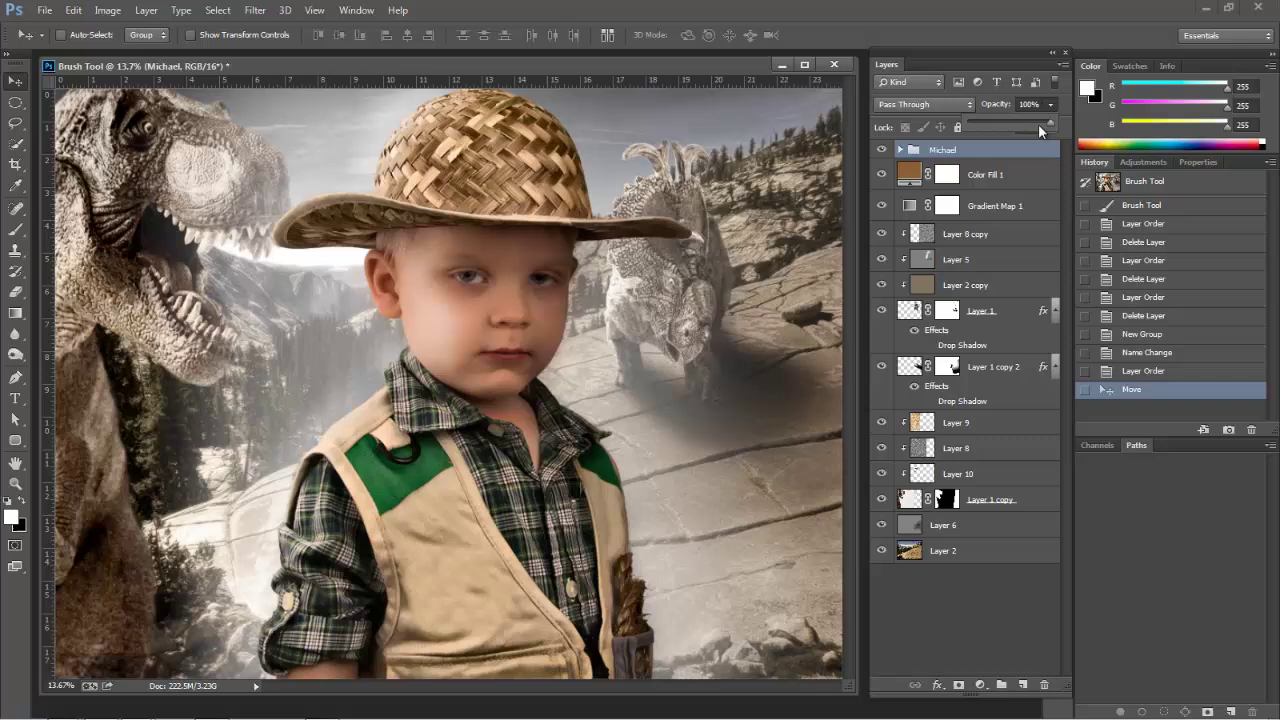
{"action": "left_click_drag", "start_coordinate": [1024, 124], "coordinate": [1064, 125]}
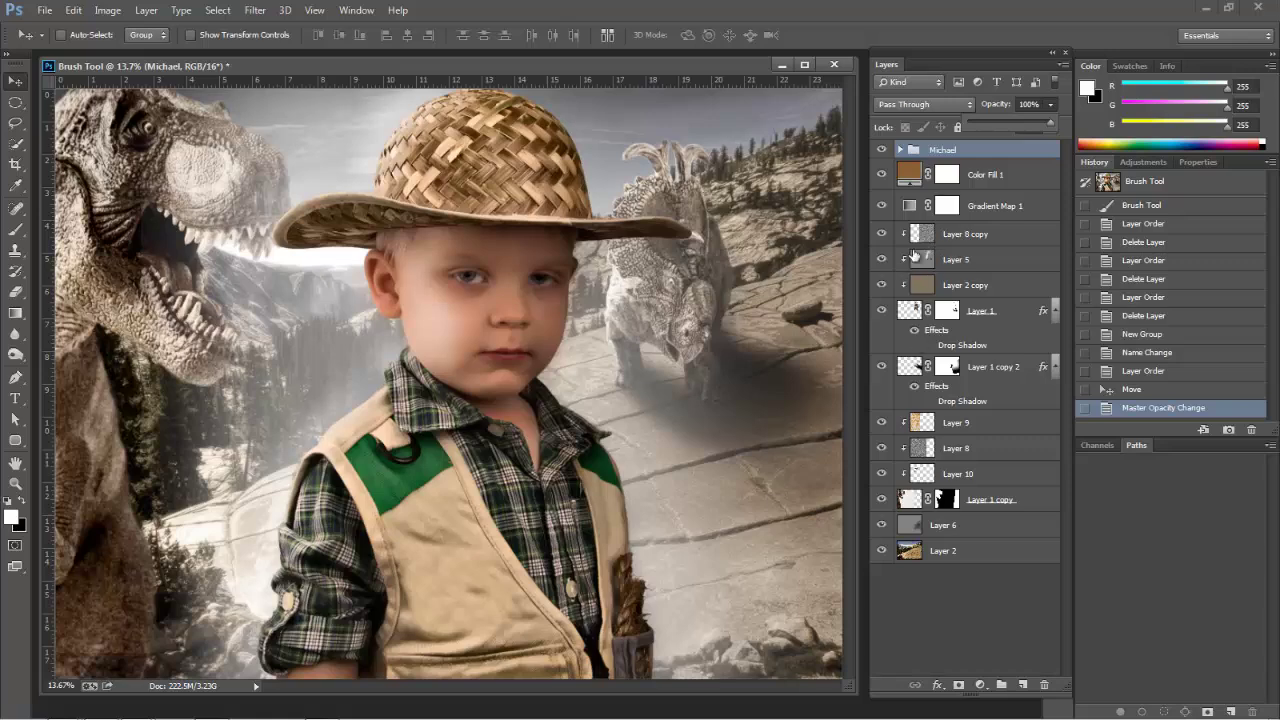
{"action": "left_click_drag", "start_coordinate": [510, 321], "coordinate": [455, 317]}
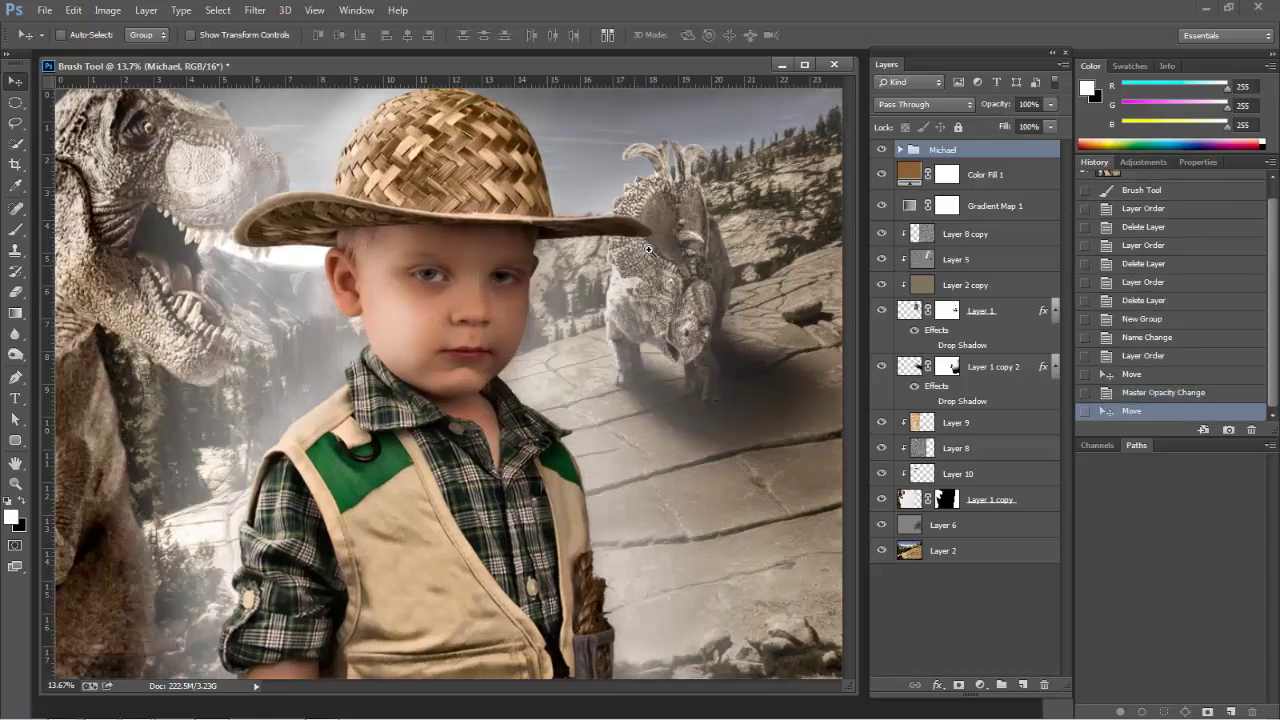
{"action": "left_click_drag", "start_coordinate": [780, 382], "coordinate": [856, 389]}
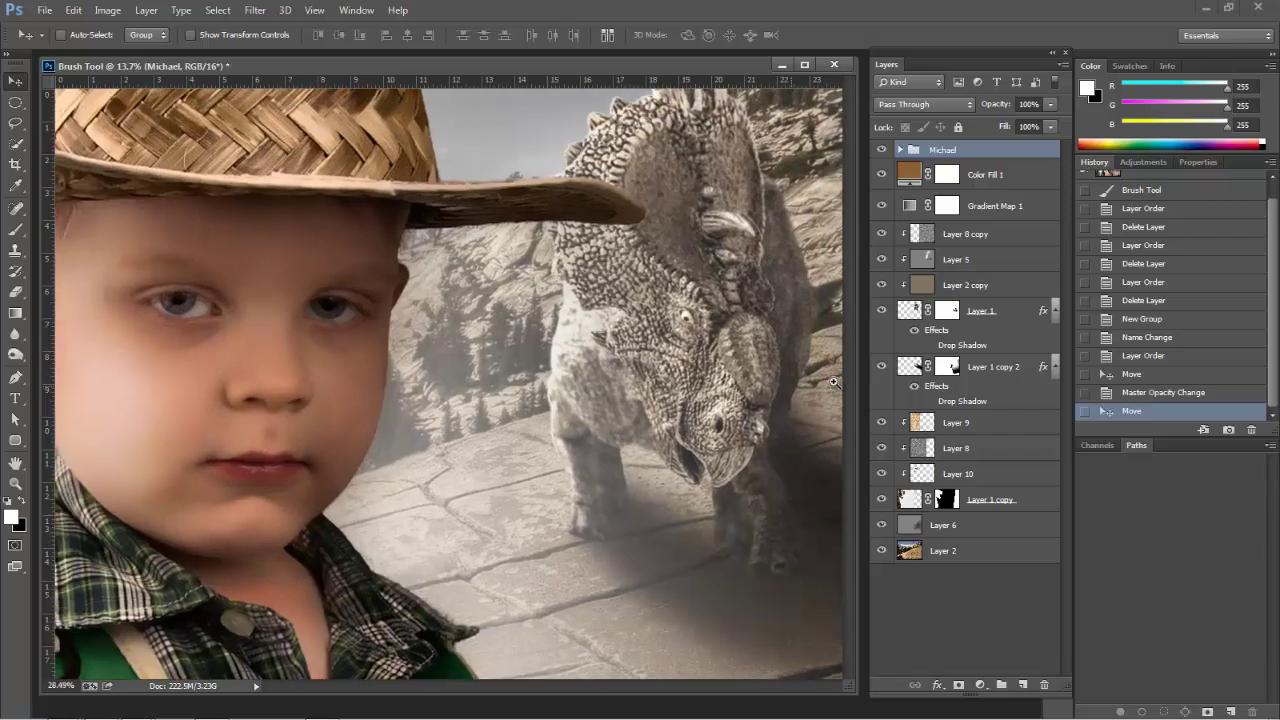
{"action": "left_click", "coordinate": [932, 234]}
{"action": "left_click", "coordinate": [882, 234]}
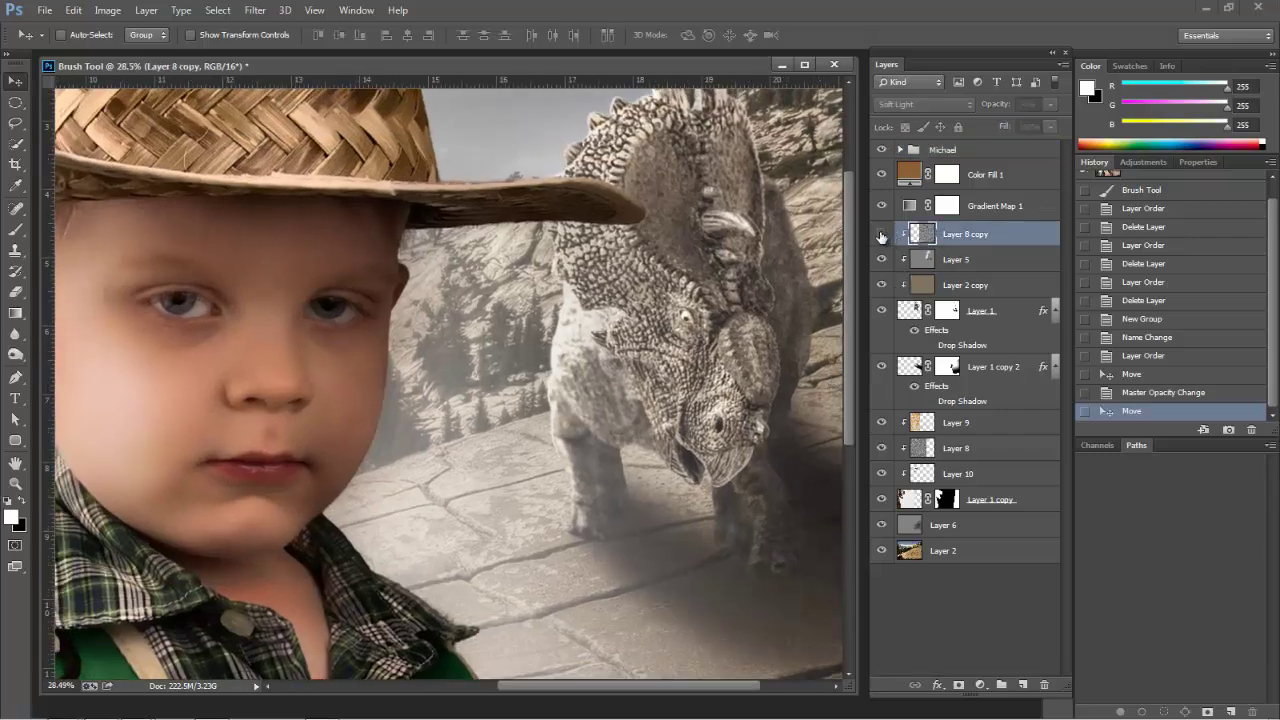
{"action": "left_click", "coordinate": [882, 234]}
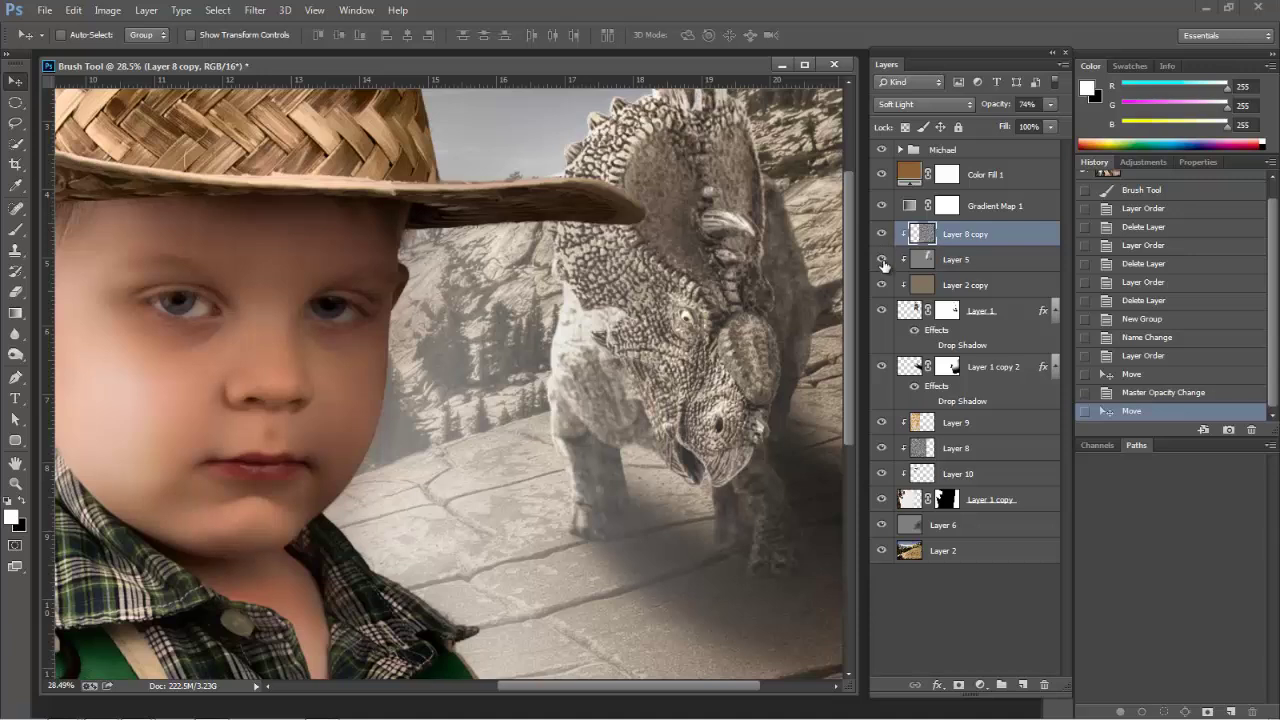
{"action": "left_click", "coordinate": [882, 259]}
{"action": "left_click", "coordinate": [881, 260]}
{"action": "left_click", "coordinate": [881, 260]}
{"action": "left_click", "coordinate": [881, 260]}
{"action": "left_click", "coordinate": [881, 261]}
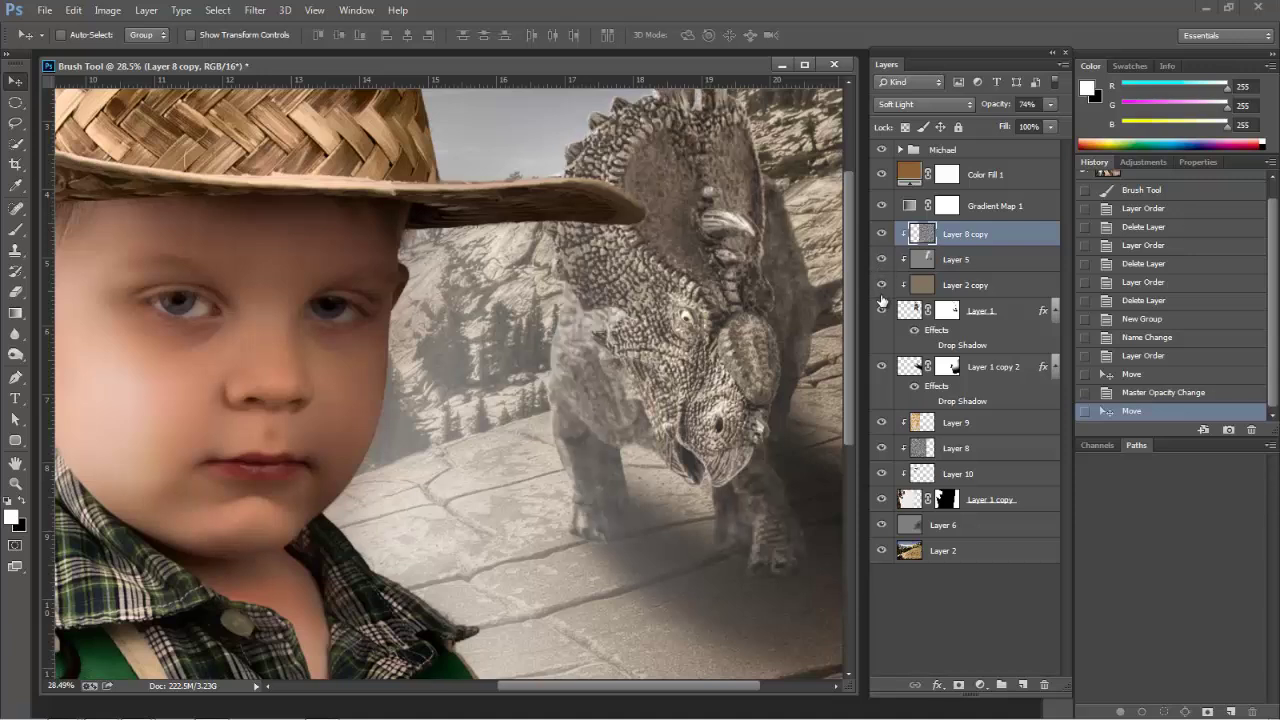
{"action": "left_click", "coordinate": [881, 260]}
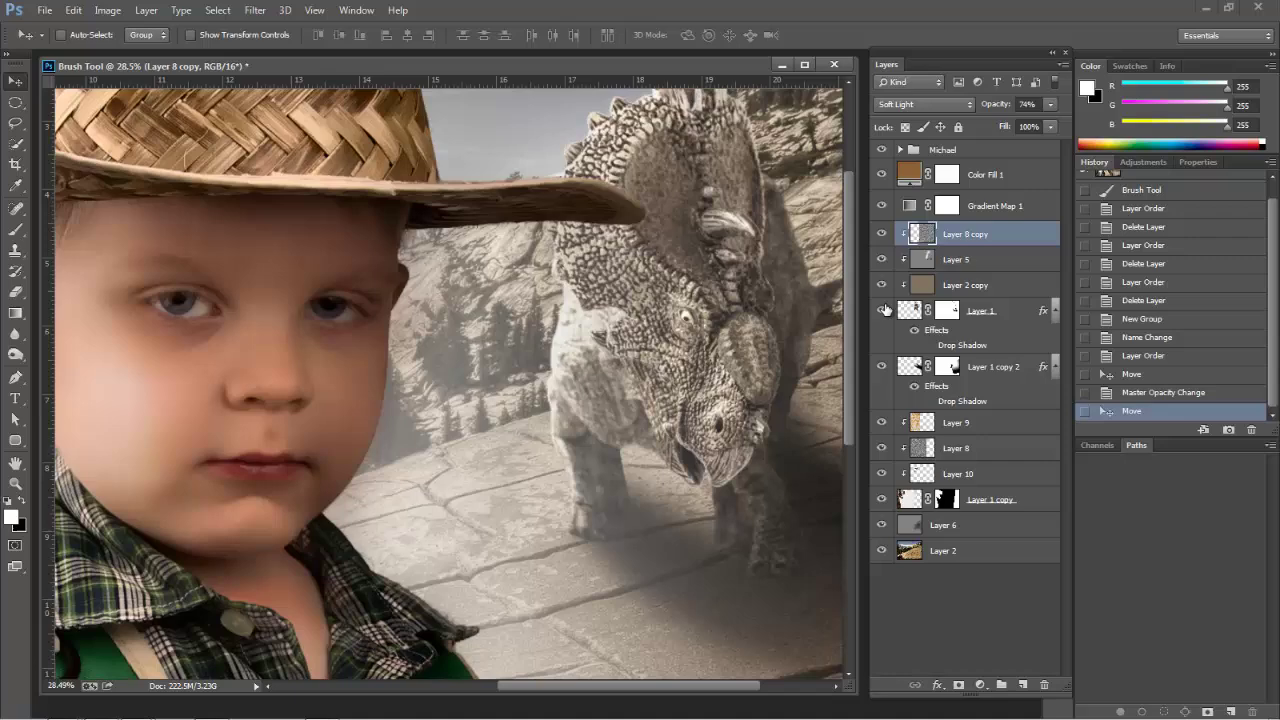
{"action": "left_click", "coordinate": [881, 311]}
{"action": "left_click", "coordinate": [881, 311]}
{"action": "left_click", "coordinate": [881, 368]}
{"action": "left_click", "coordinate": [881, 368]}
Create a new layer group named Pachy
{"action": "left_click", "coordinate": [1002, 686]}
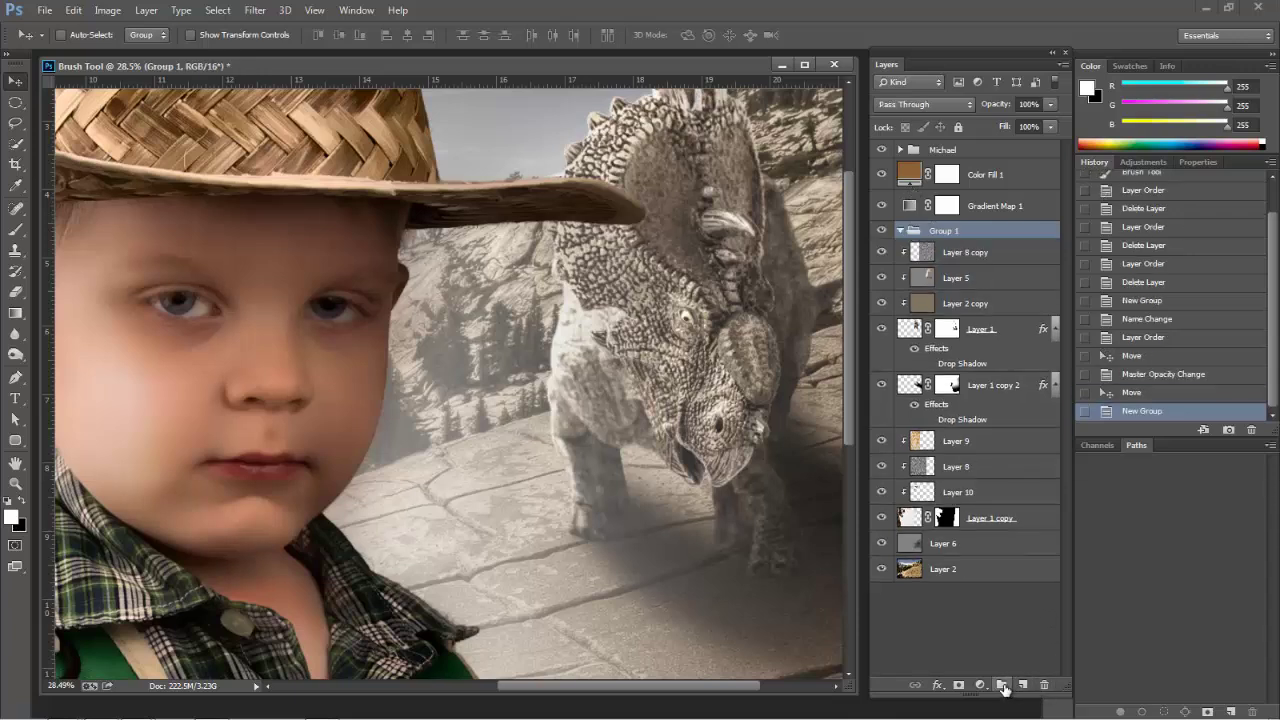
{"action": "double_click", "coordinate": [944, 230]}
{"action": "type", "text": "Pachy"}
{"action": "key", "text": "Return"}
Move Layer 8 copy through Layer 1 copy 2 into Pachy and collapse the group
{"action": "left_click", "coordinate": [945, 252]}
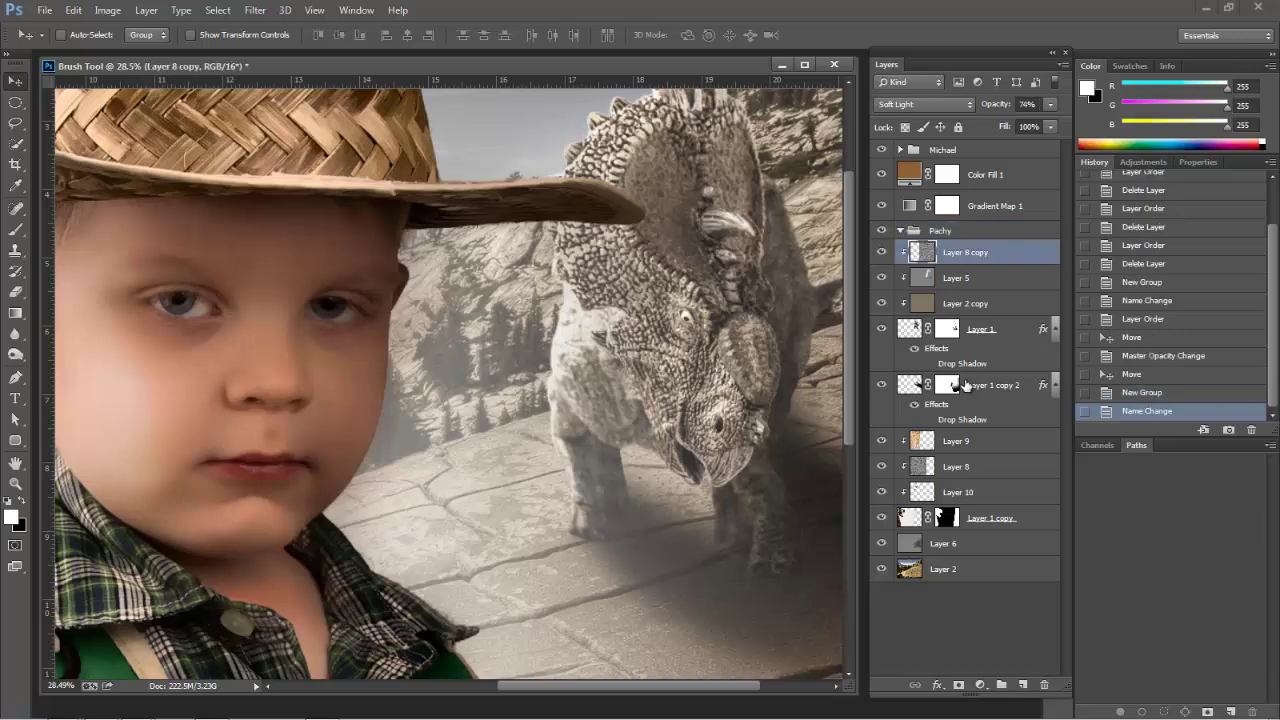
{"action": "left_click", "coordinate": [972, 385], "text": "shift"}
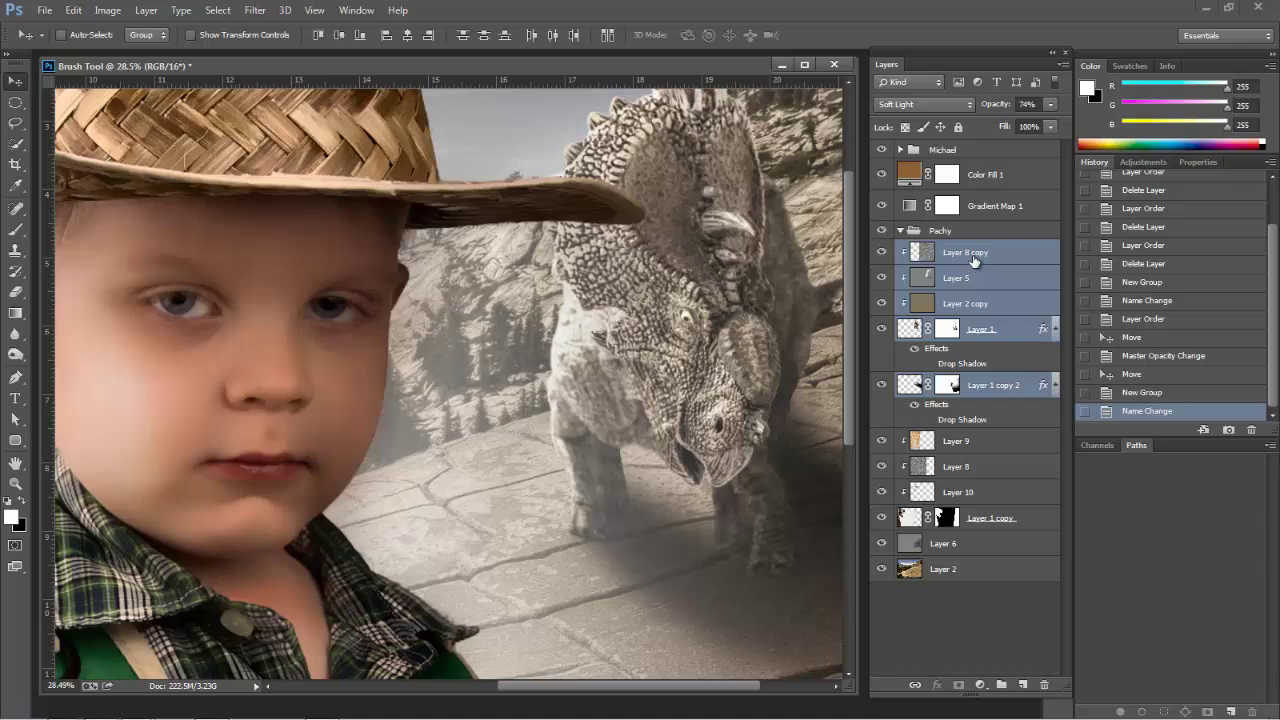
{"action": "left_click_drag", "start_coordinate": [973, 258], "coordinate": [962, 238]}
{"action": "left_click", "coordinate": [900, 231]}
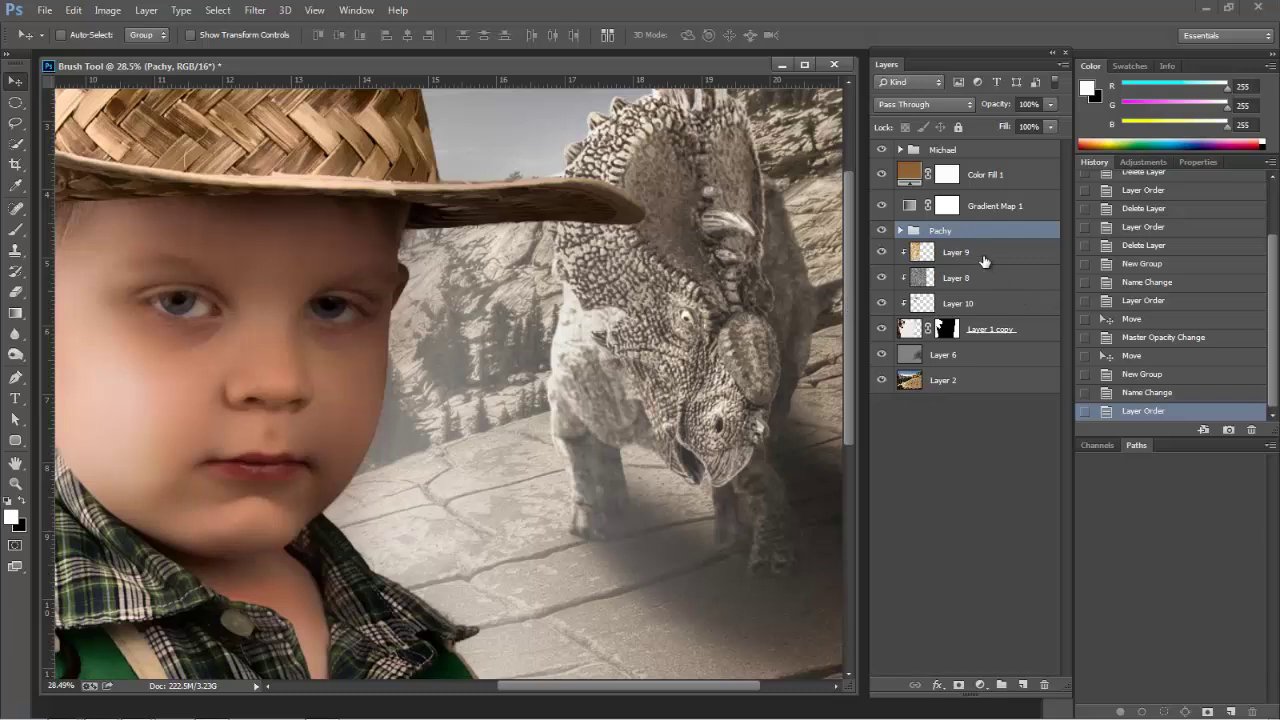
Fit the image on screen, then zoom in on the T-rex's mouth
{"action": "right_click", "coordinate": [493, 342]}
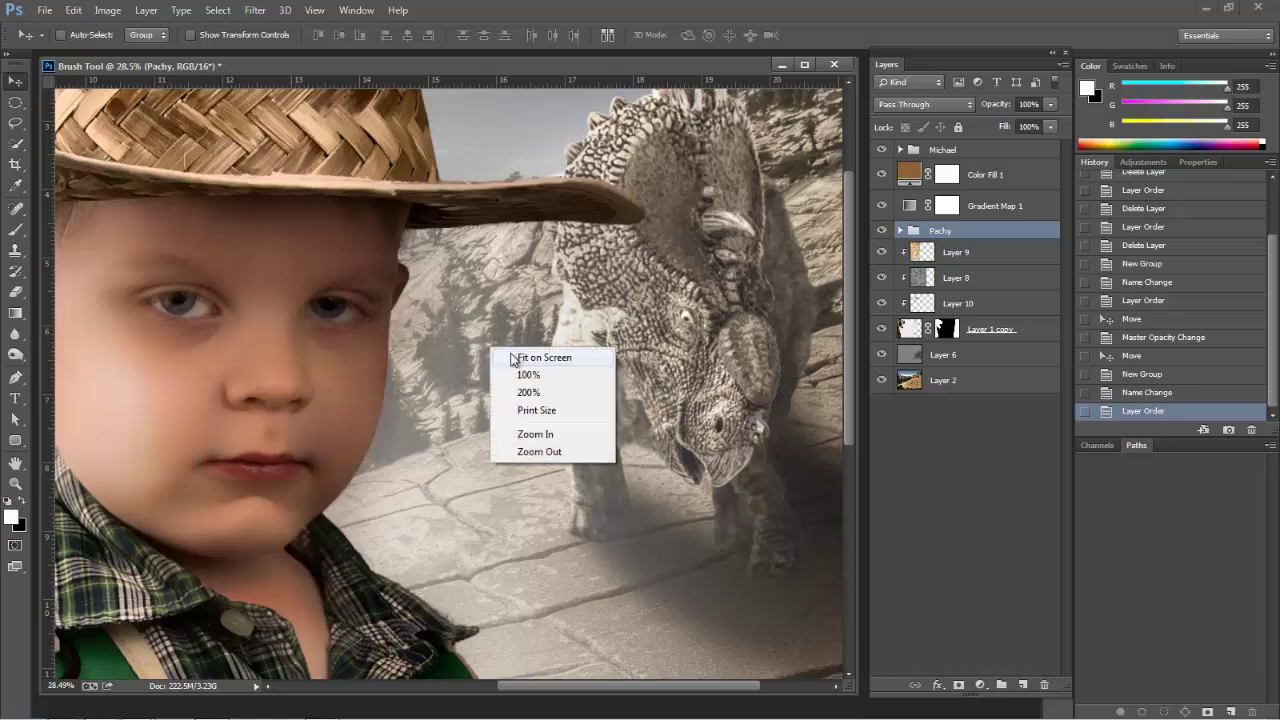
{"action": "left_click", "coordinate": [517, 358]}
{"action": "left_click_drag", "start_coordinate": [200, 273], "coordinate": [351, 308]}
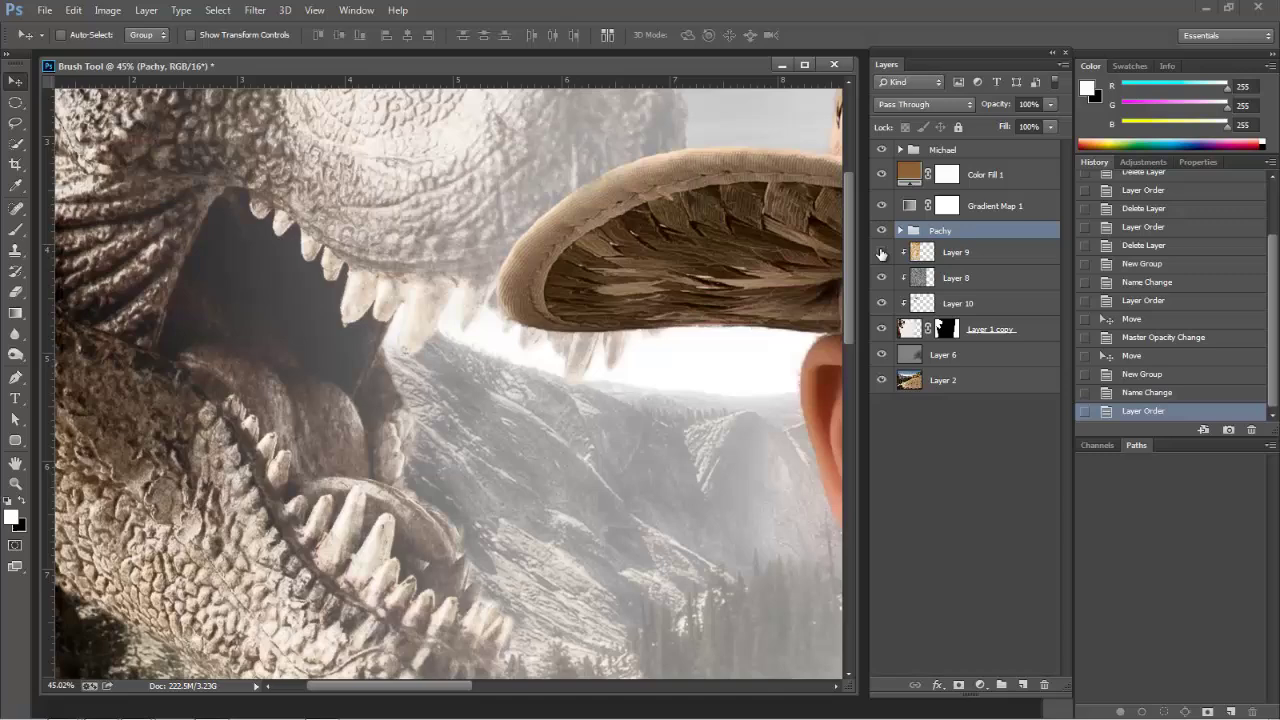
Toggle Layer 9 and Layer 10 visibility to check their effect, then fit the image on screen again
{"action": "left_click", "coordinate": [881, 253]}
{"action": "left_click", "coordinate": [881, 253]}
{"action": "left_click", "coordinate": [881, 304]}
{"action": "left_click", "coordinate": [881, 304]}
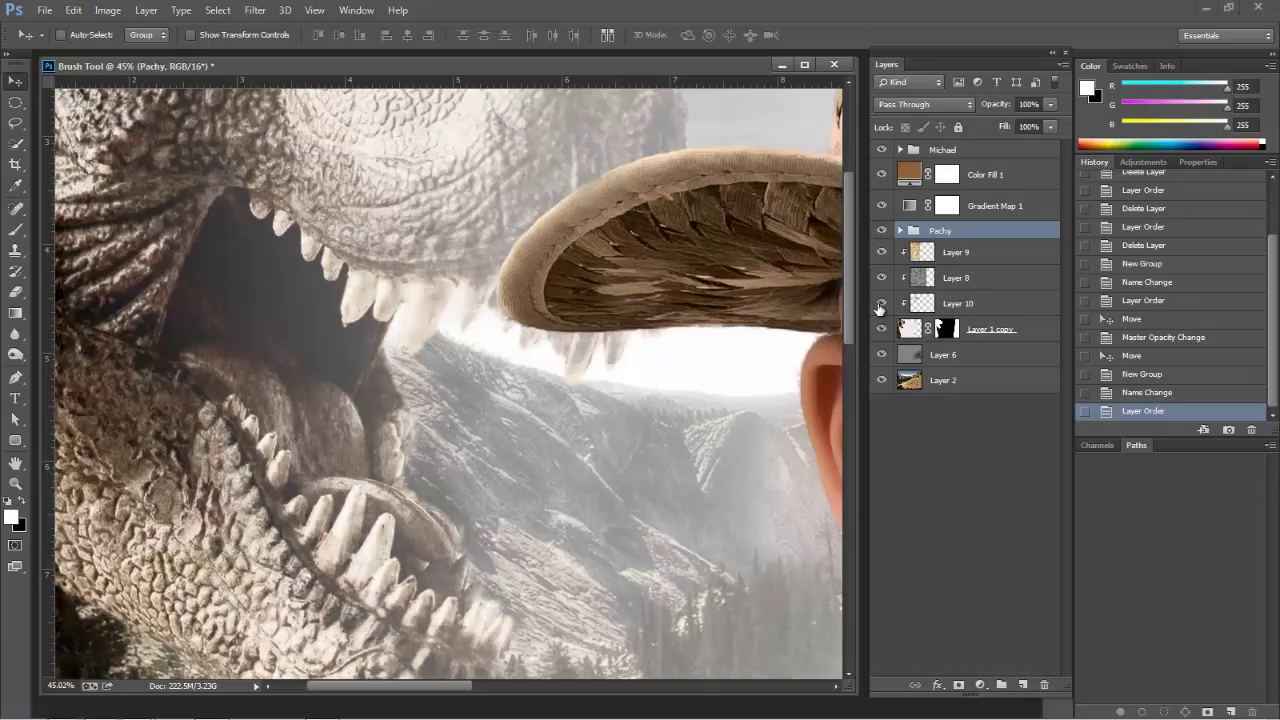
{"action": "right_click", "coordinate": [488, 436]}
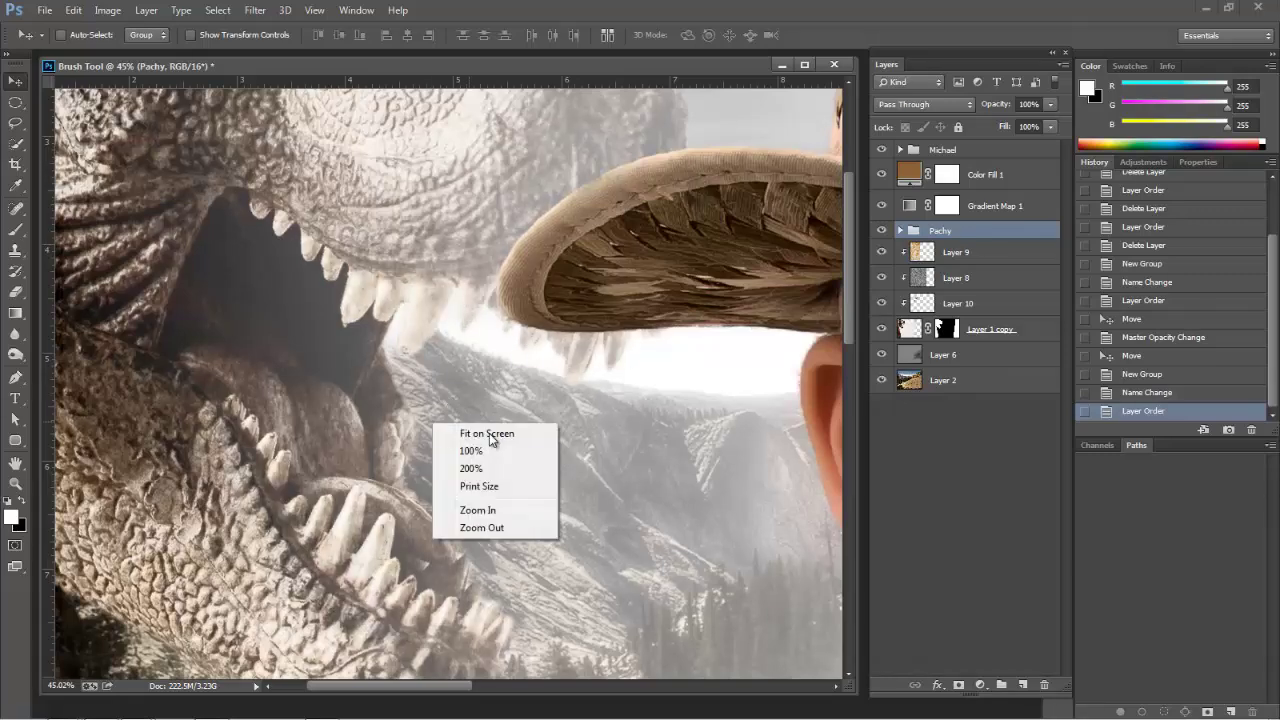
{"action": "left_click", "coordinate": [488, 434]}
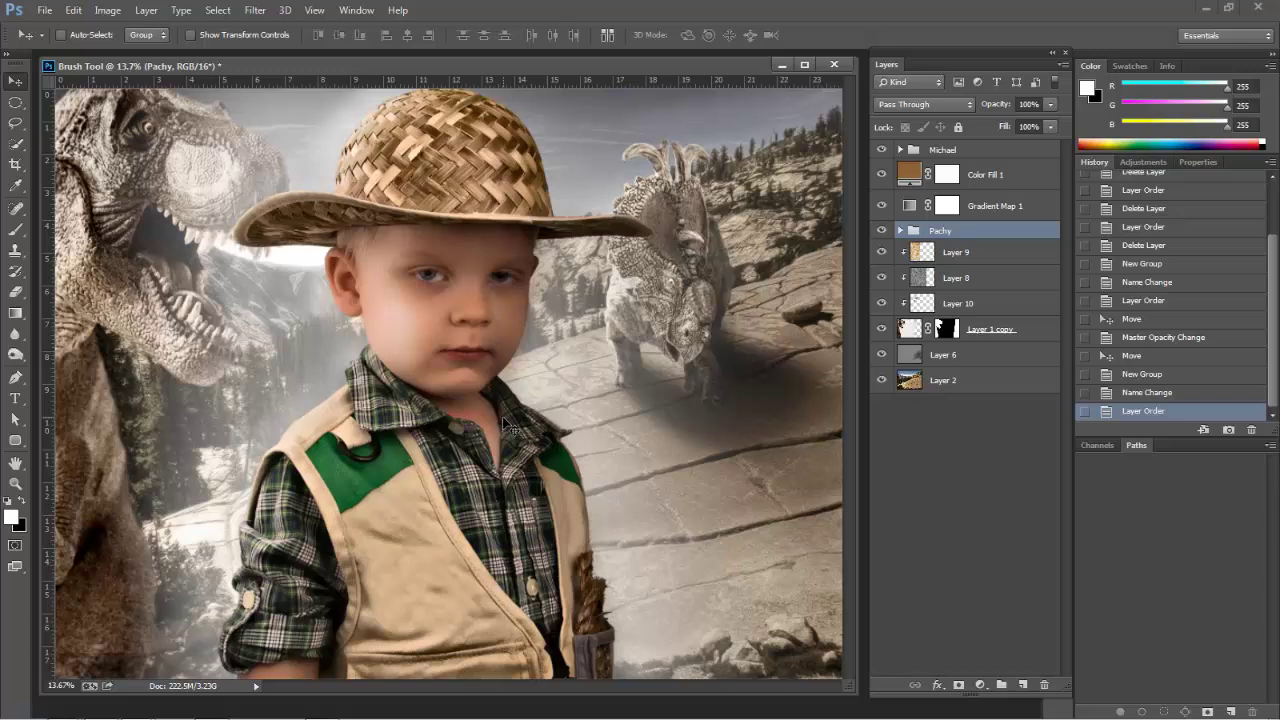
Create a new layer group named T-Rex above Layer 9
{"action": "key", "text": "shift+alt+f"}
{"action": "left_click", "coordinate": [962, 262]}
{"action": "left_click", "coordinate": [1001, 685]}
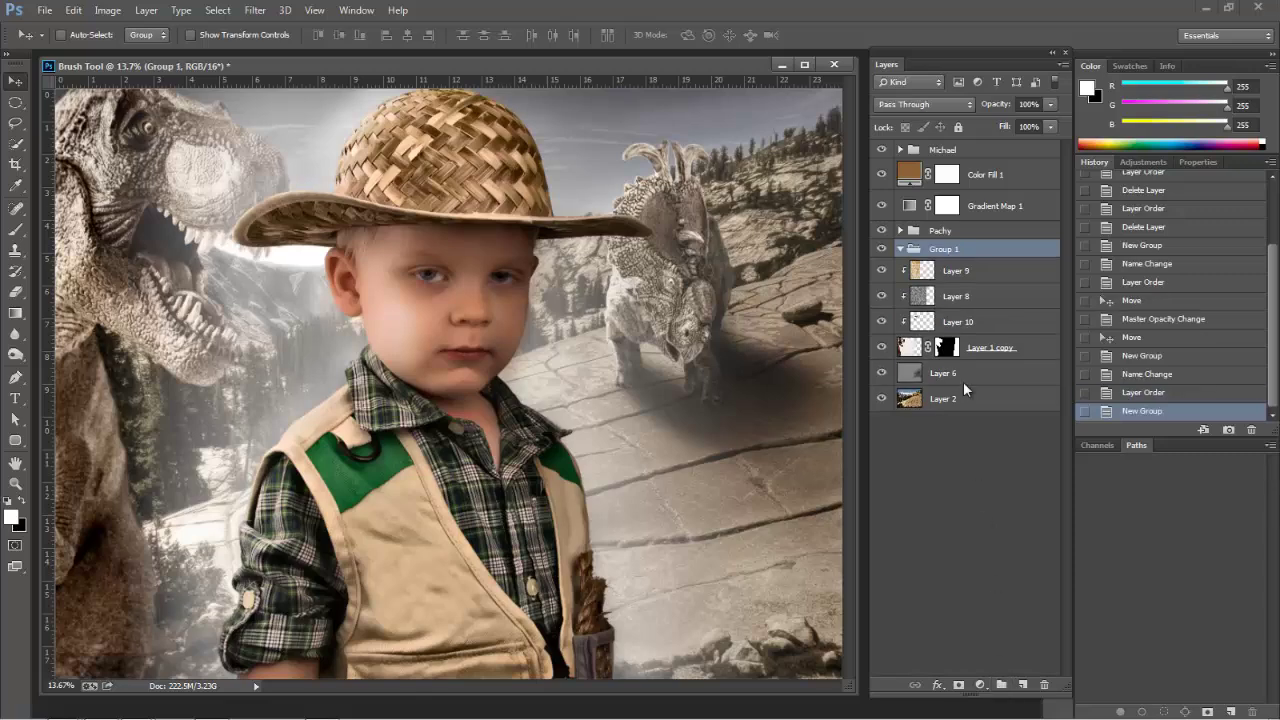
{"action": "double_click", "coordinate": [950, 247]}
{"action": "type", "text": "T-Rex"}
{"action": "key", "text": "Return"}
Move Layer 9 through Layer 1 copy into T-Rex, keeping Layer 6 outside the group
{"action": "left_click", "coordinate": [952, 272]}
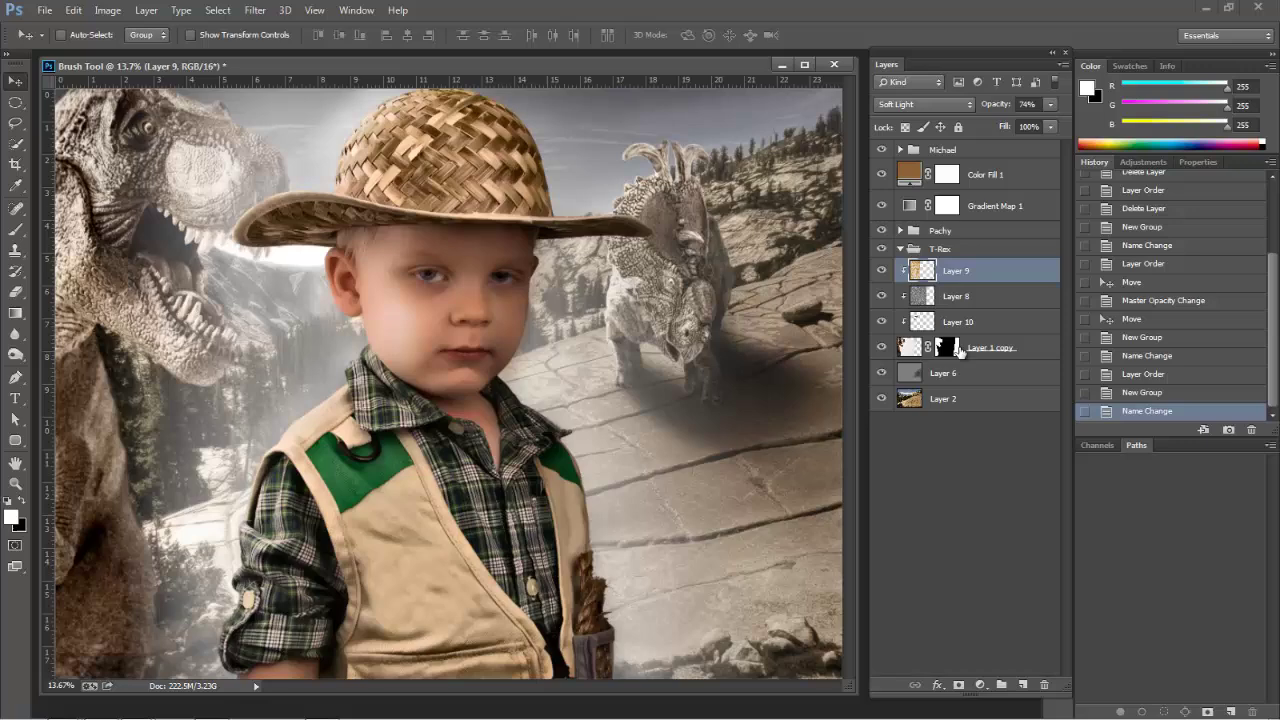
{"action": "left_click", "coordinate": [970, 374], "text": "shift"}
{"action": "left_click_drag", "start_coordinate": [975, 285], "coordinate": [907, 250]}
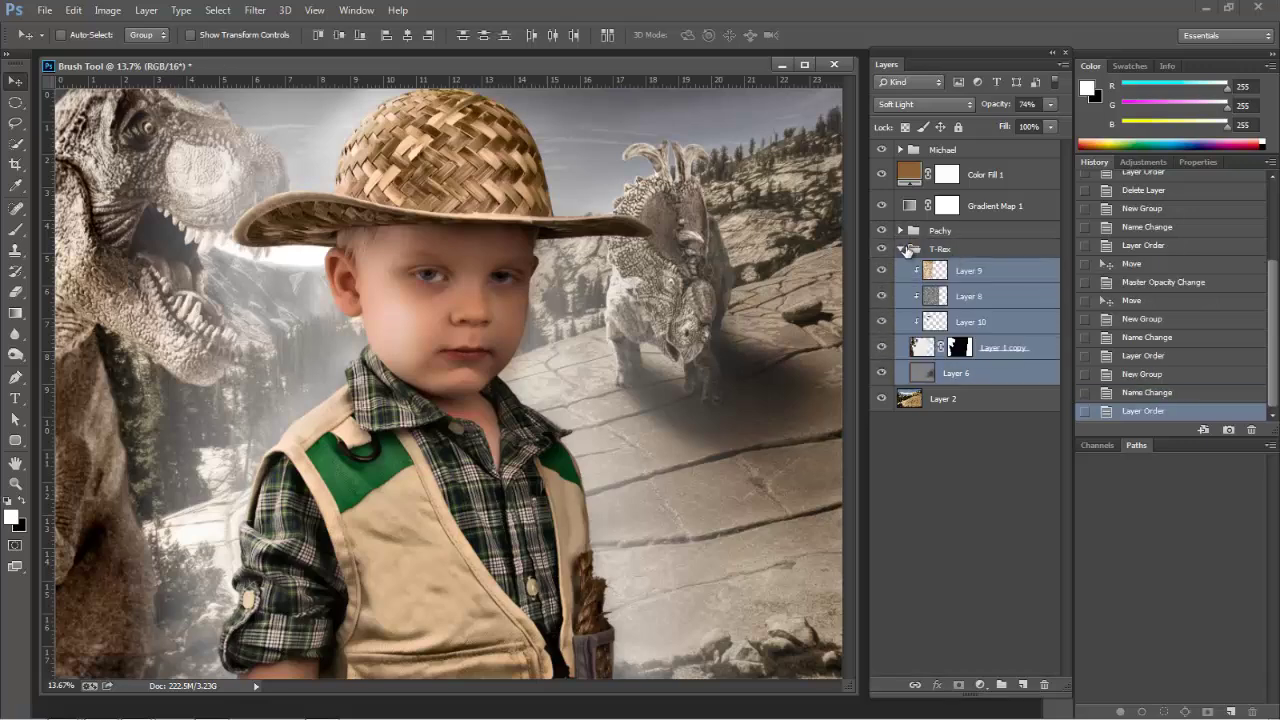
{"action": "left_click", "coordinate": [902, 249]}
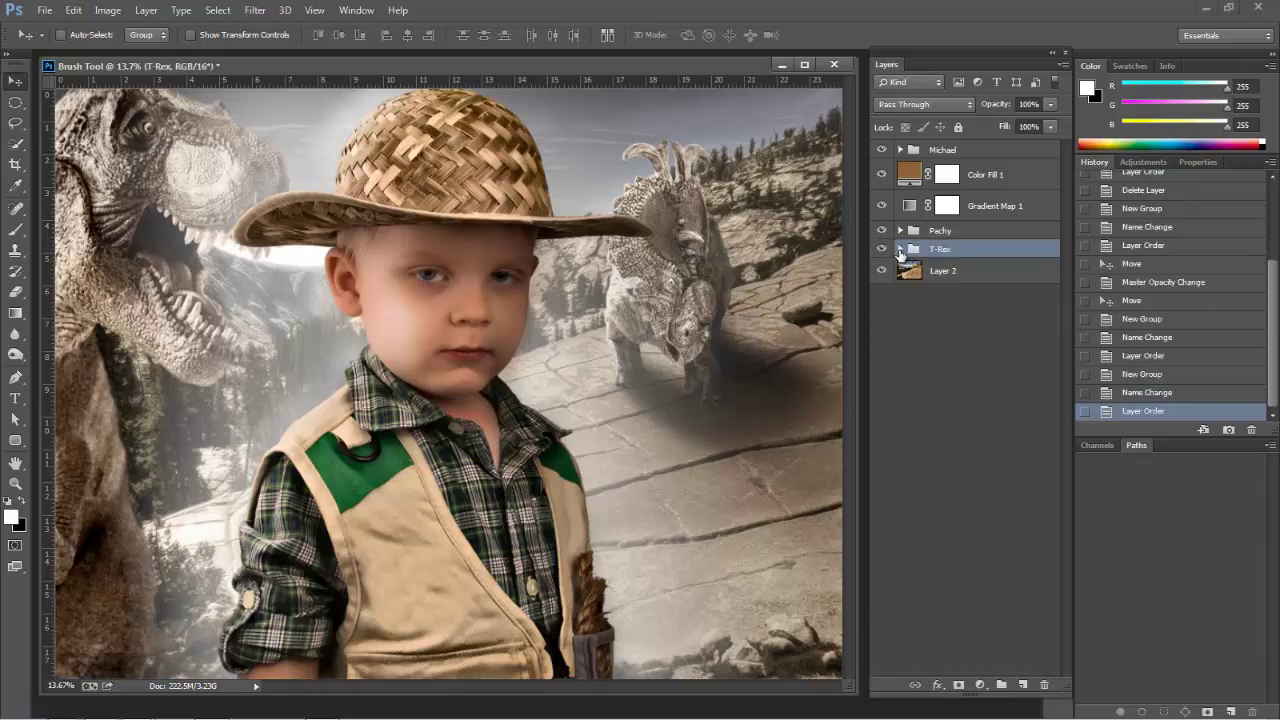
{"action": "left_click", "coordinate": [900, 249]}
{"action": "left_click_drag", "start_coordinate": [930, 376], "coordinate": [926, 390]}
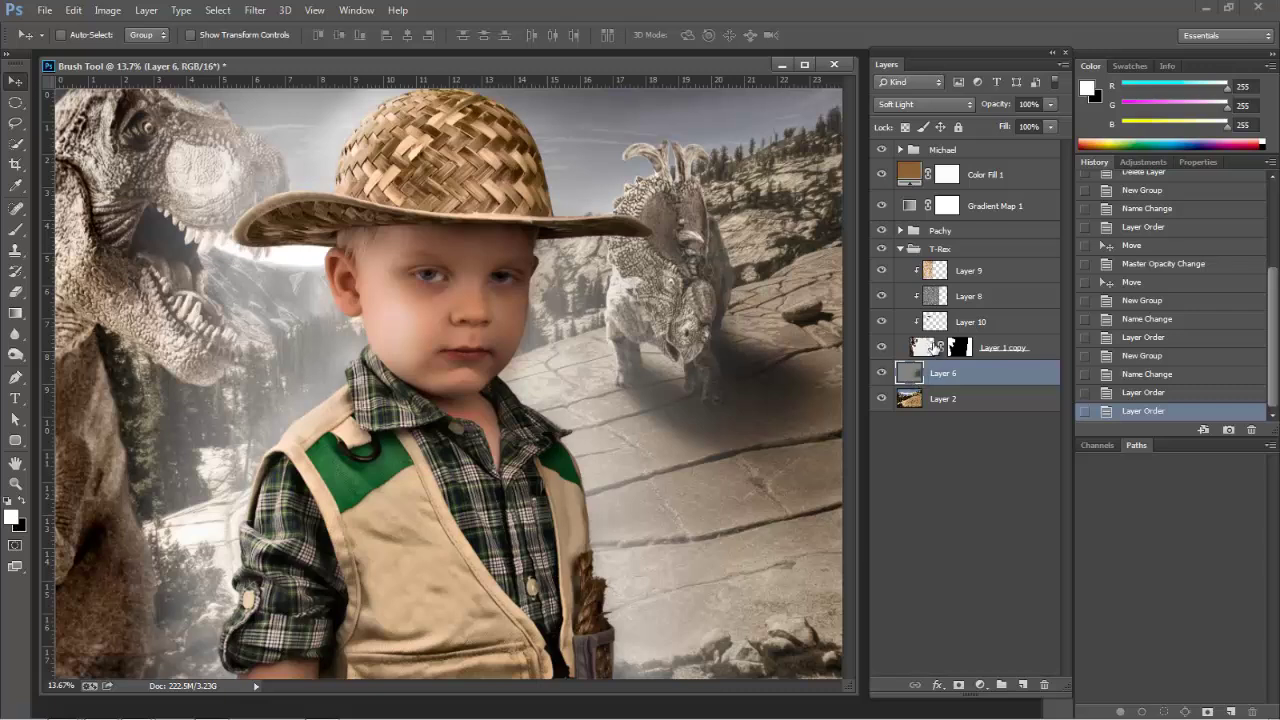
{"action": "mouse_move", "coordinate": [932, 345]}
{"action": "left_mouse_down"}
{"action": "mouse_move", "coordinate": [924, 362]}
{"action": "mouse_move", "coordinate": [922, 348]}
{"action": "left_mouse_up"}
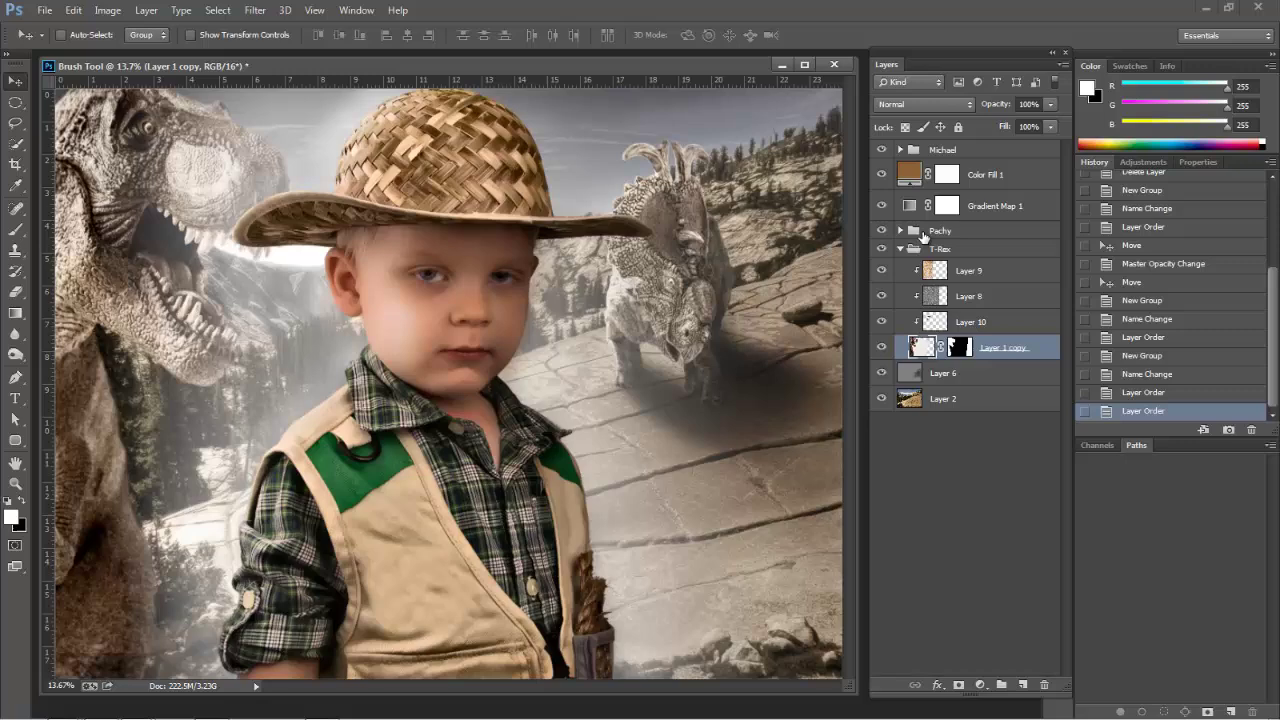
Reposition Layer 6 so it sits outside the T-Rex group, just above Layer 2
{"action": "left_click", "coordinate": [901, 249]}
{"action": "left_click_drag", "start_coordinate": [906, 280], "coordinate": [904, 252]}
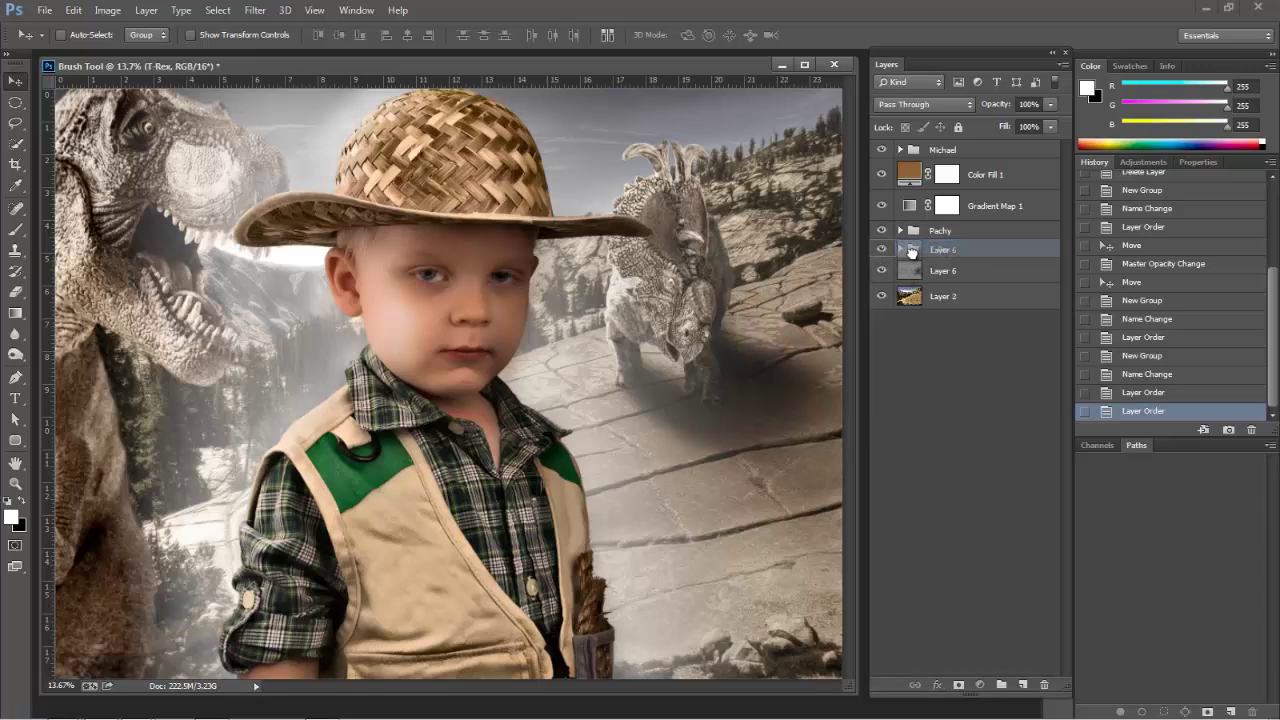
{"action": "left_click", "coordinate": [901, 249]}
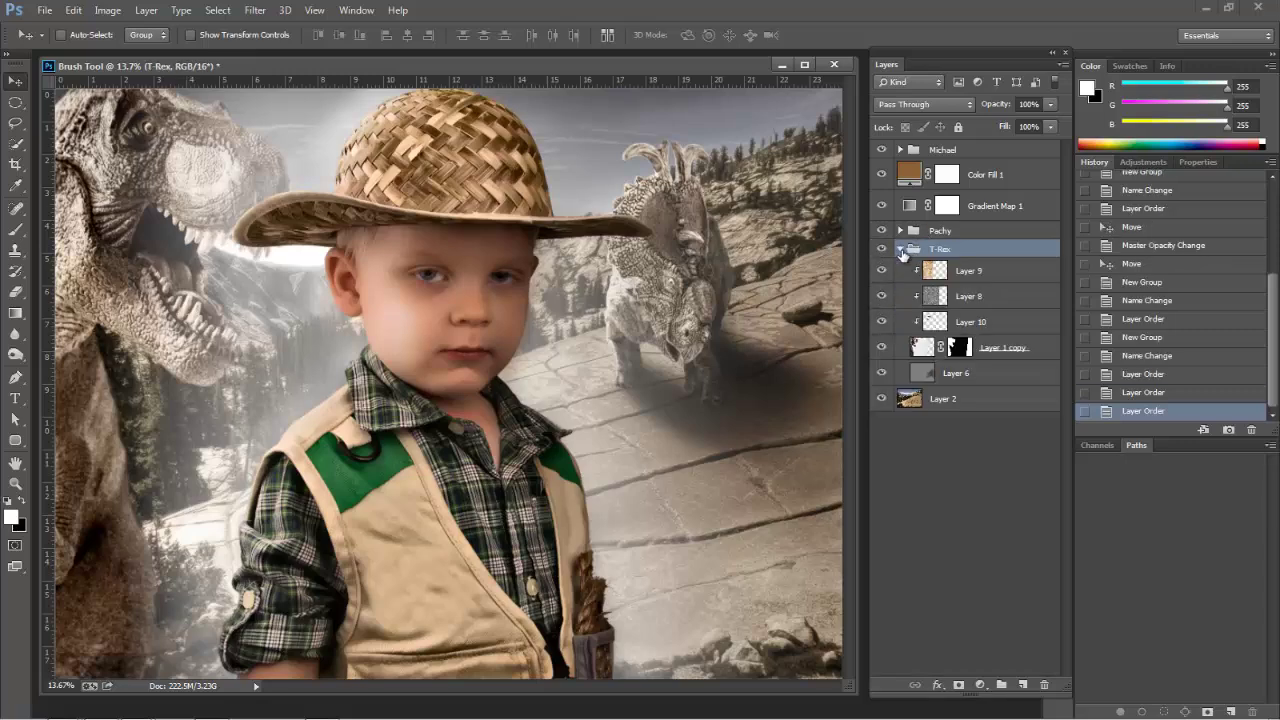
{"action": "left_click", "coordinate": [922, 372]}
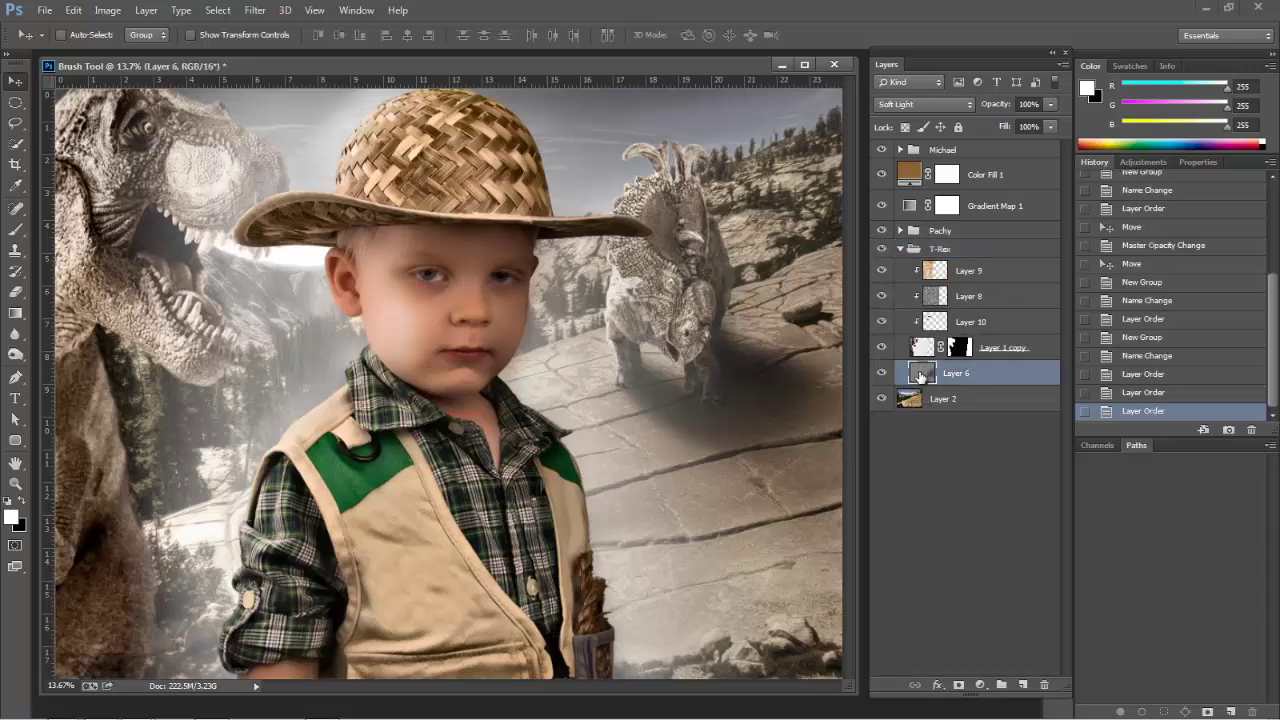
{"action": "left_click", "coordinate": [881, 249]}
{"action": "left_click", "coordinate": [881, 249]}
{"action": "left_click_drag", "start_coordinate": [982, 381], "coordinate": [973, 388]}
Check the T-Rex group's and Layer 9's visibility, then collapse the T-Rex group
{"action": "left_click", "coordinate": [901, 249]}
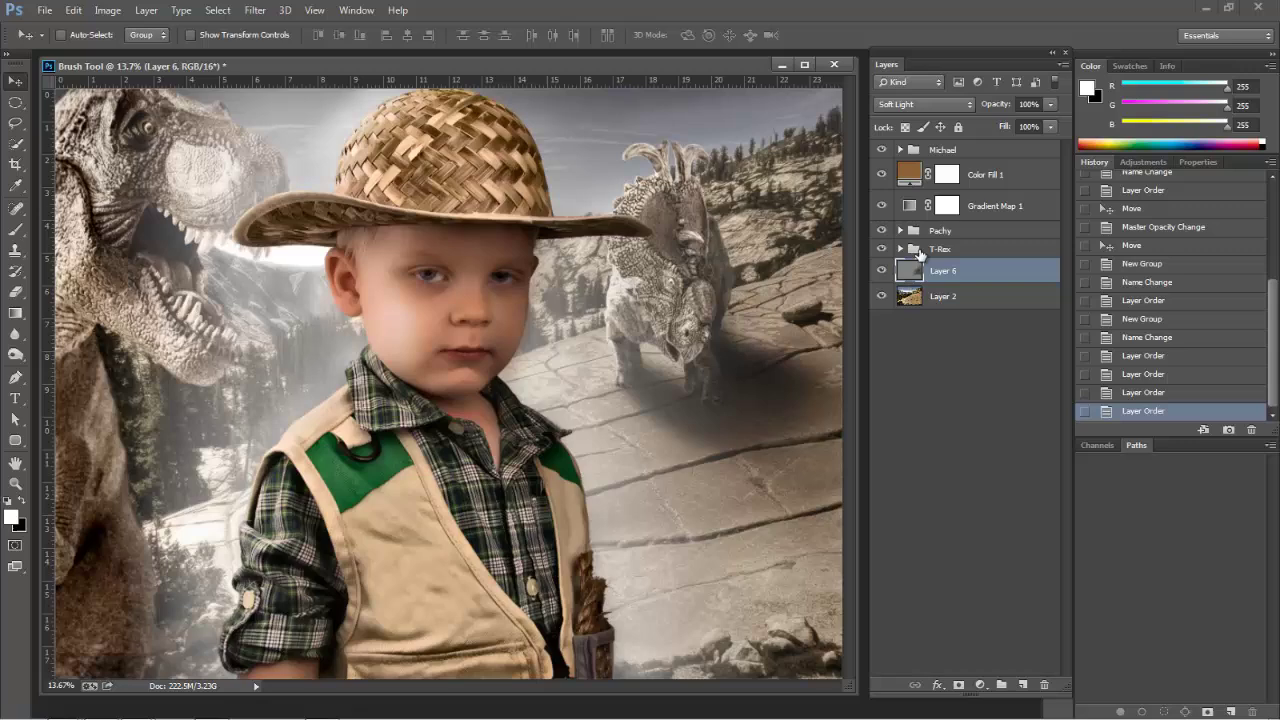
{"action": "left_click", "coordinate": [881, 249]}
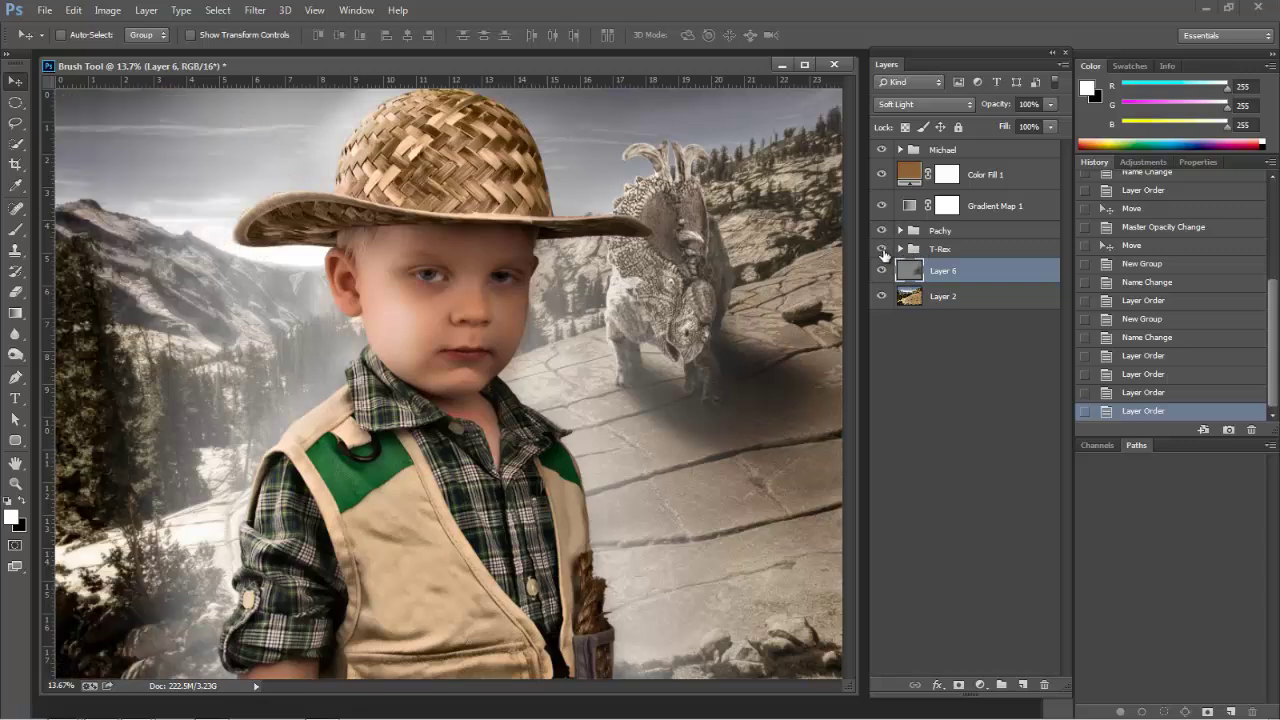
{"action": "left_click", "coordinate": [881, 249]}
{"action": "left_click", "coordinate": [881, 249]}
{"action": "left_click", "coordinate": [881, 249]}
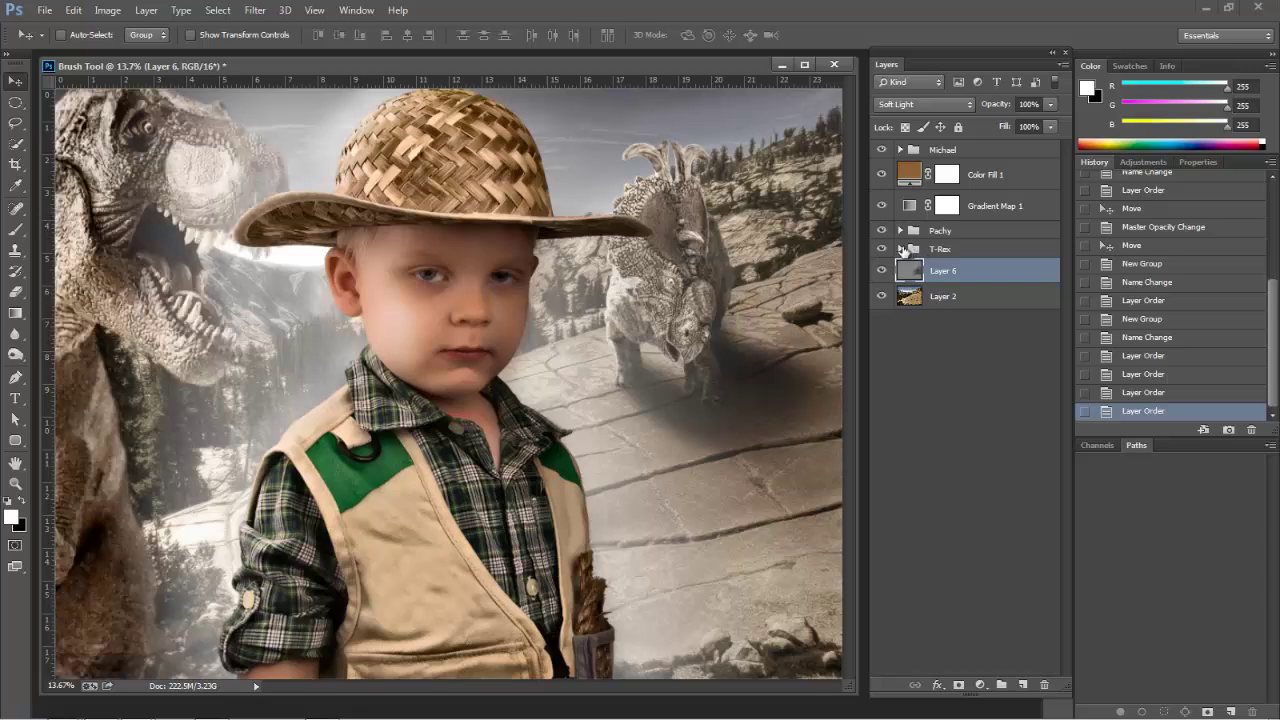
{"action": "left_click", "coordinate": [899, 249]}
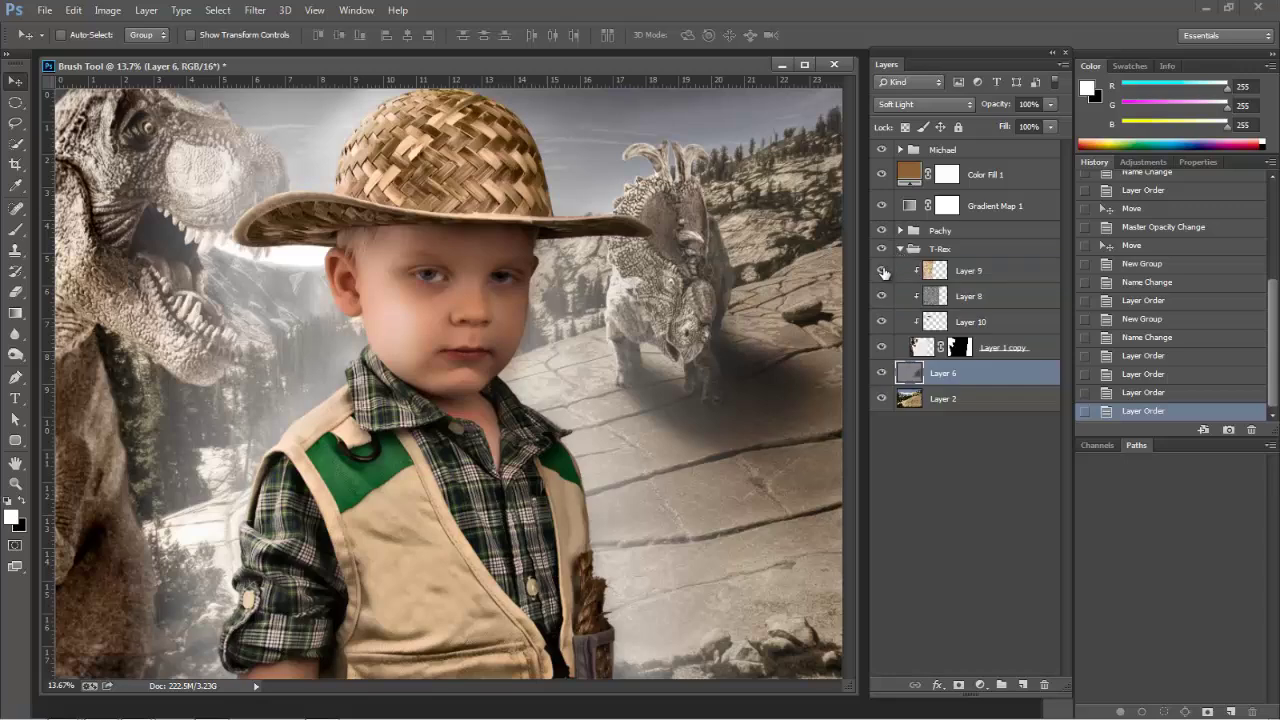
{"action": "left_click", "coordinate": [883, 269]}
{"action": "left_click", "coordinate": [883, 269]}
{"action": "left_click", "coordinate": [899, 249]}
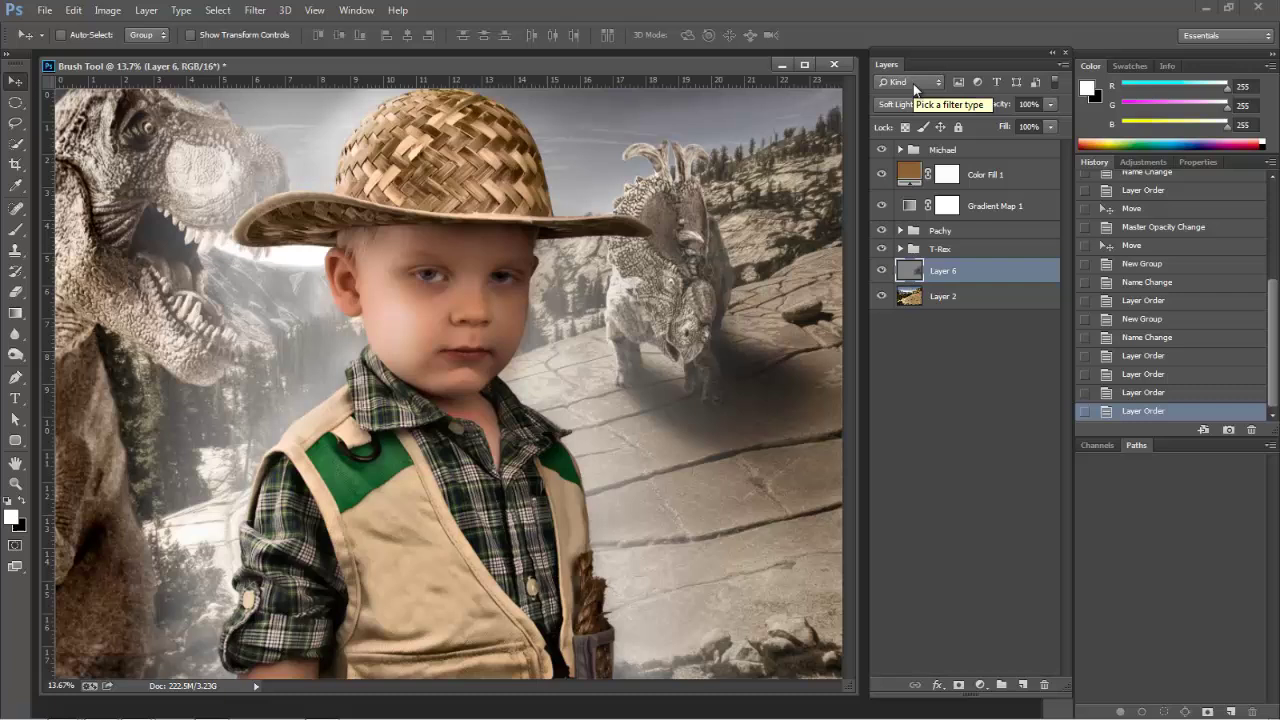
Filter the Layers panel by Name with 'mi' so only Michael is listed
{"action": "left_click", "coordinate": [913, 86]}
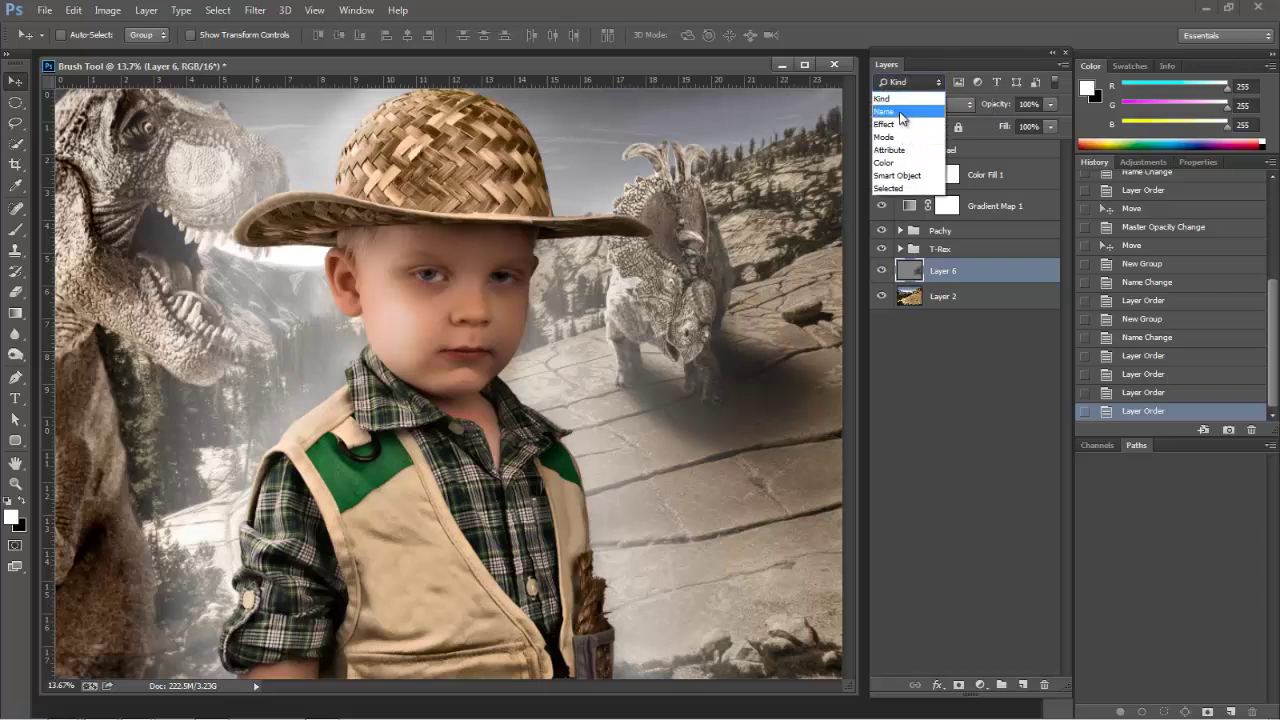
{"action": "left_click", "coordinate": [901, 112]}
{"action": "left_click", "coordinate": [990, 80]}
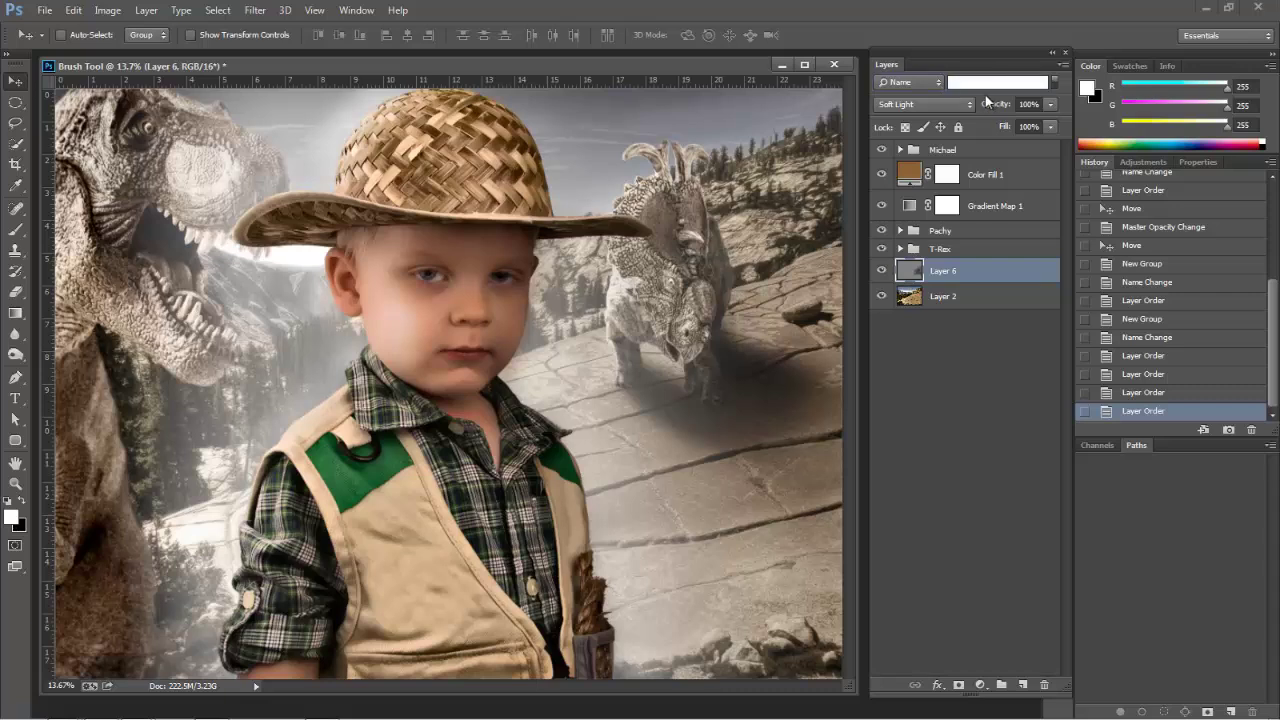
{"action": "type", "text": "mi"}
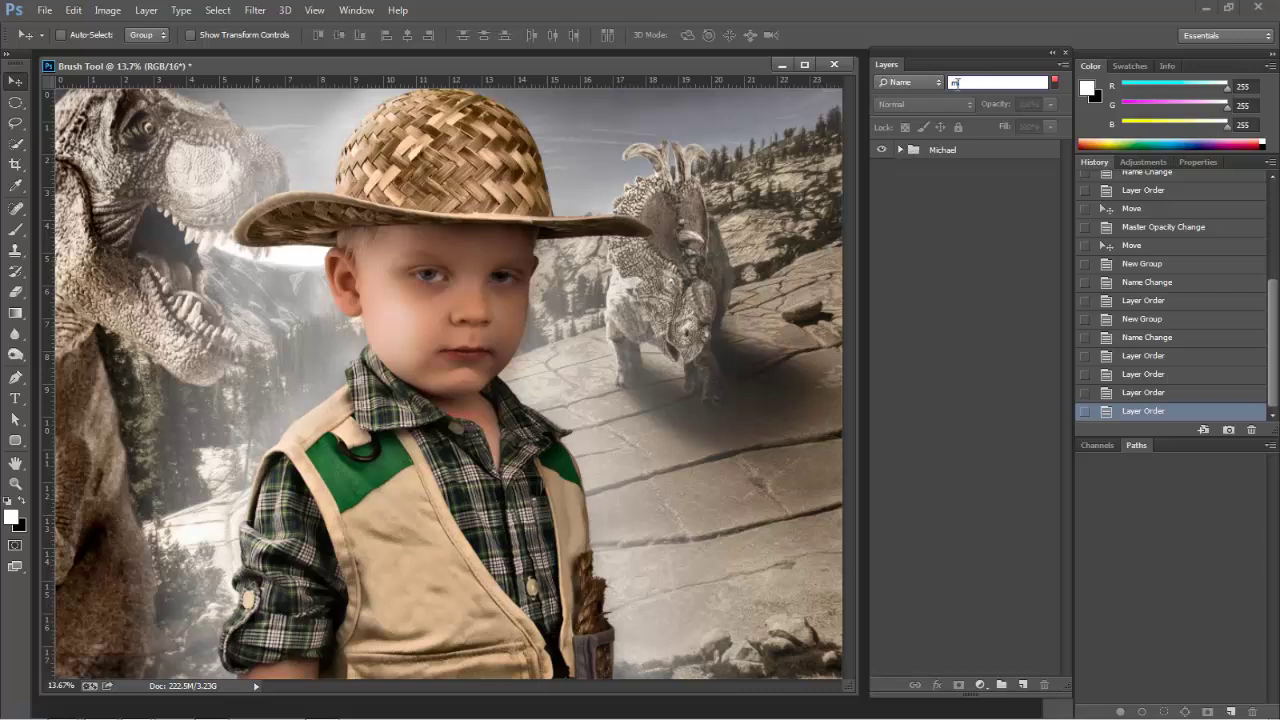
Clear the name filter and filter by blend mode, trying Normal, then choosing Soft Light
{"action": "key", "text": "BackSpace"}
{"action": "key", "text": "BackSpace"}
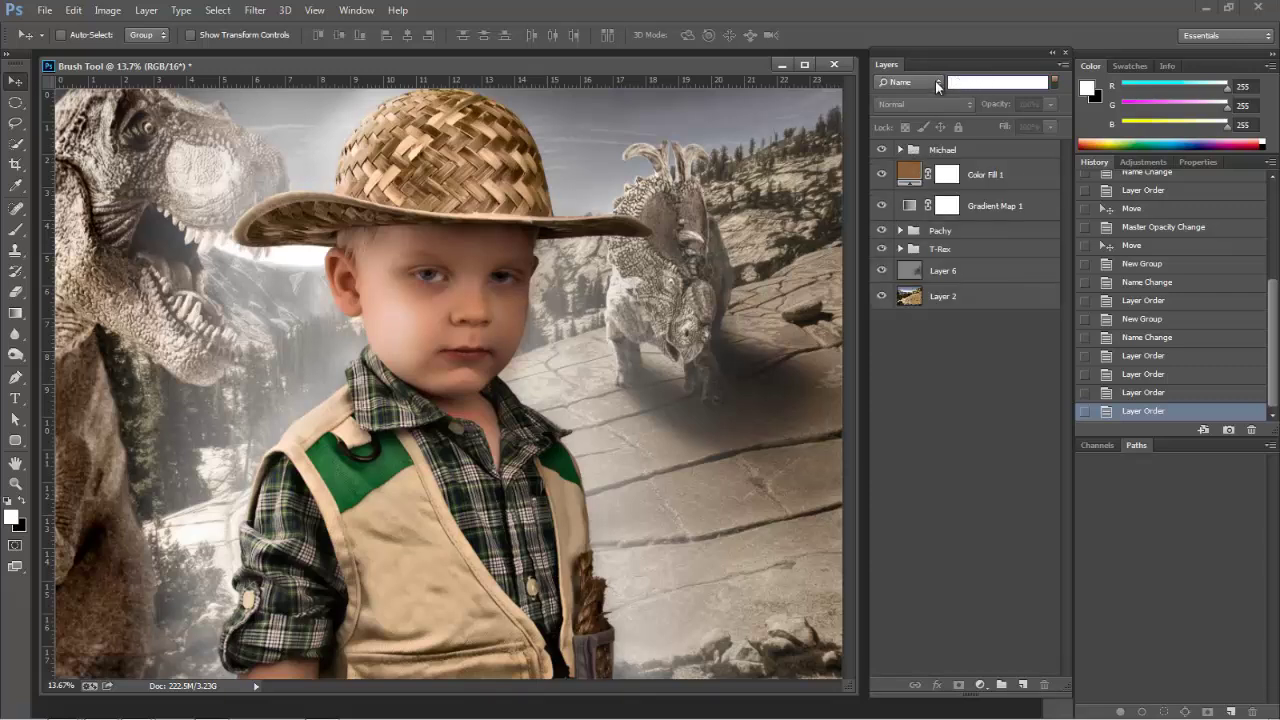
{"action": "left_click", "coordinate": [933, 82]}
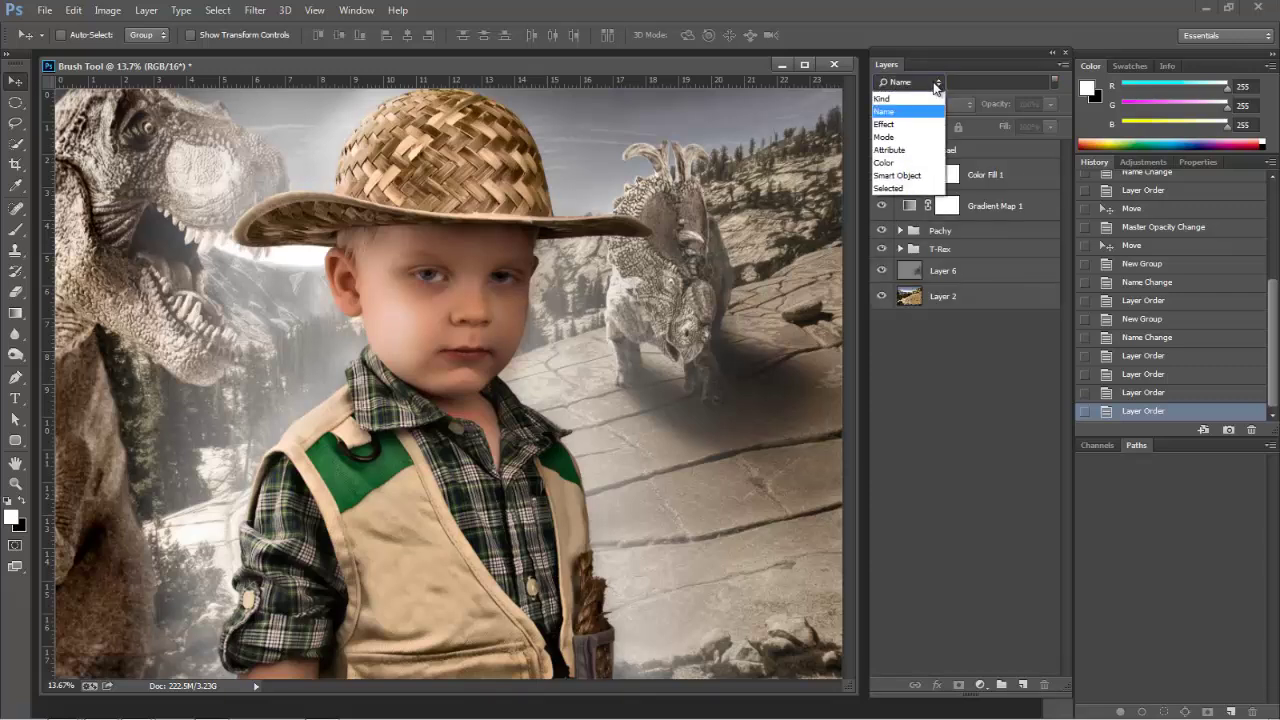
{"action": "left_click", "coordinate": [895, 138]}
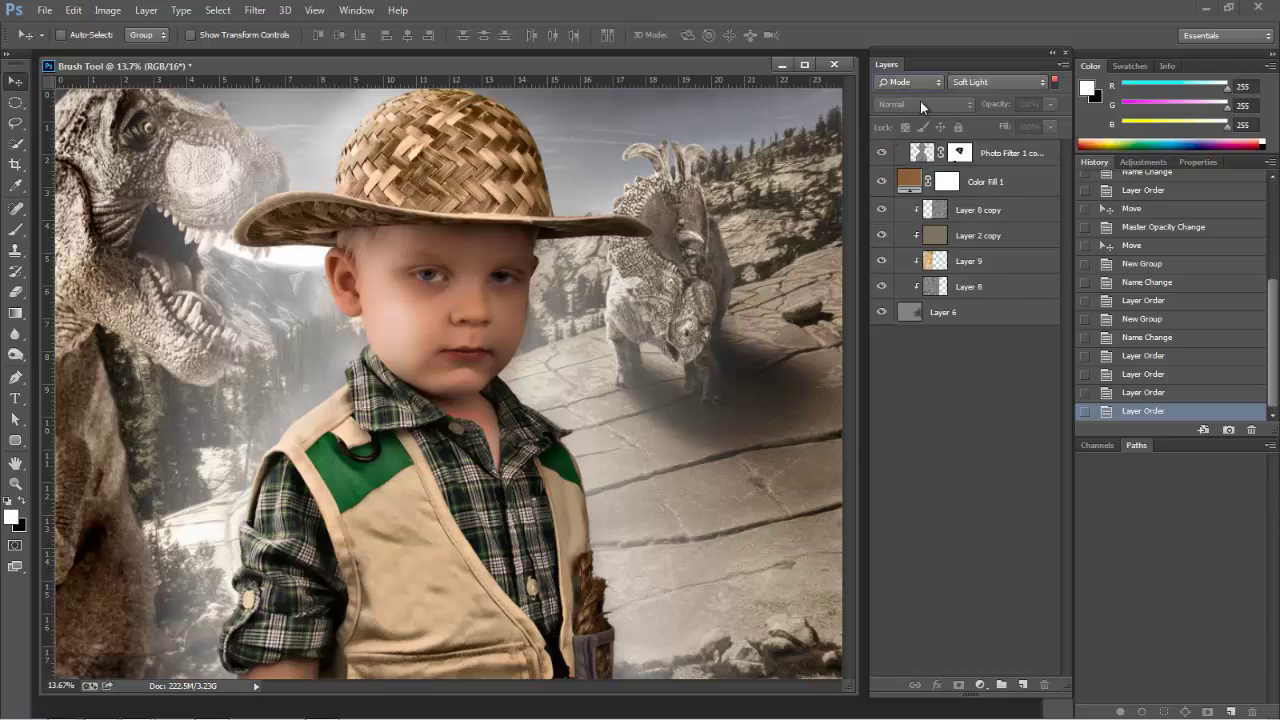
{"action": "left_click", "coordinate": [1003, 82]}
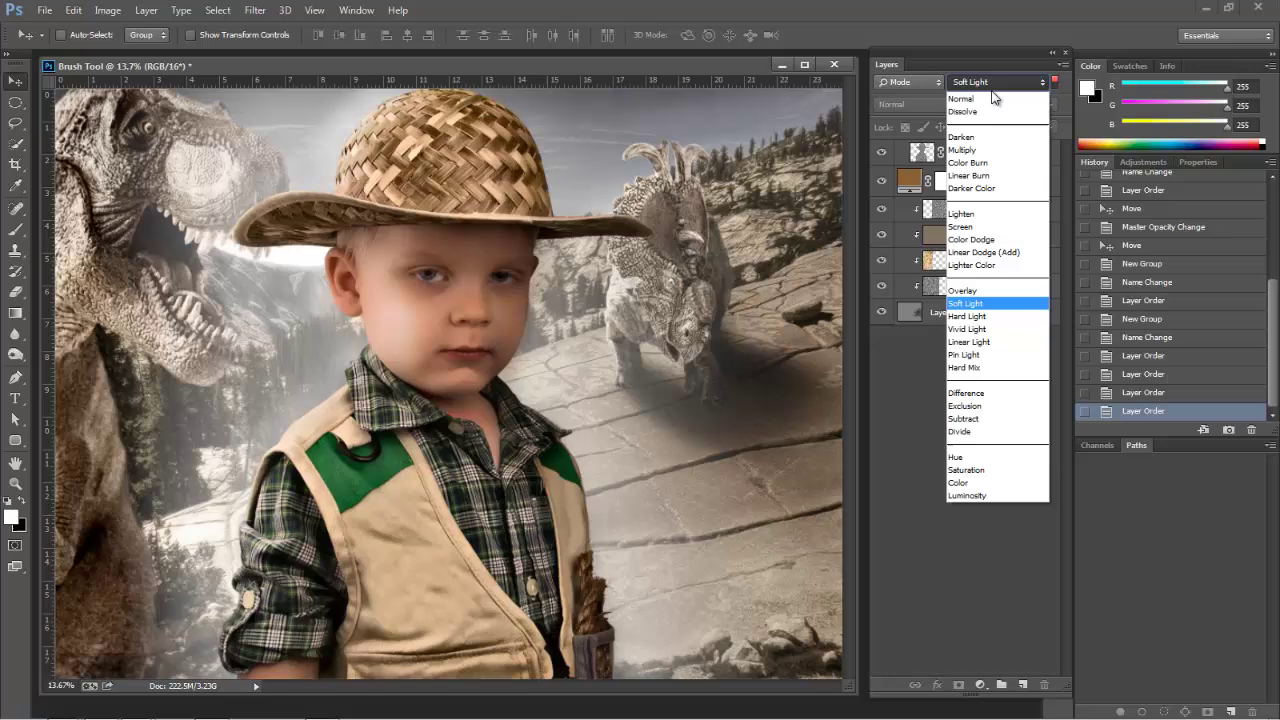
{"action": "left_click", "coordinate": [981, 98]}
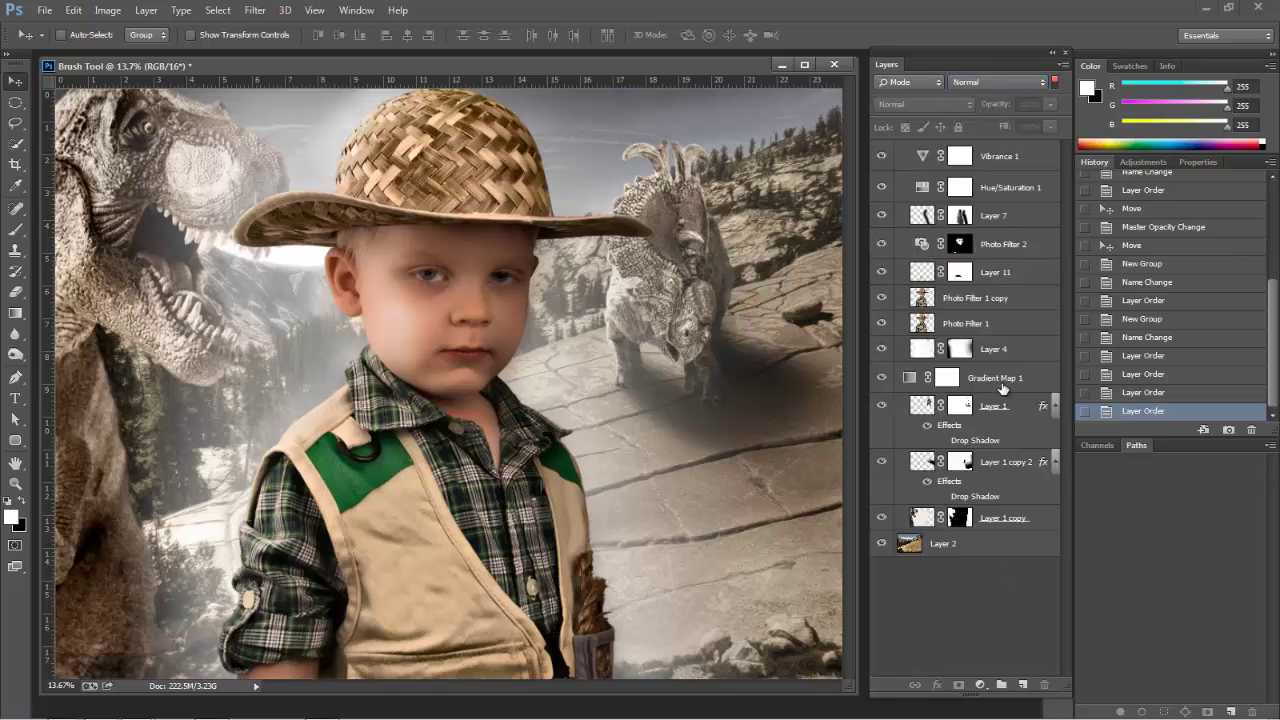
{"action": "left_click", "coordinate": [997, 83]}
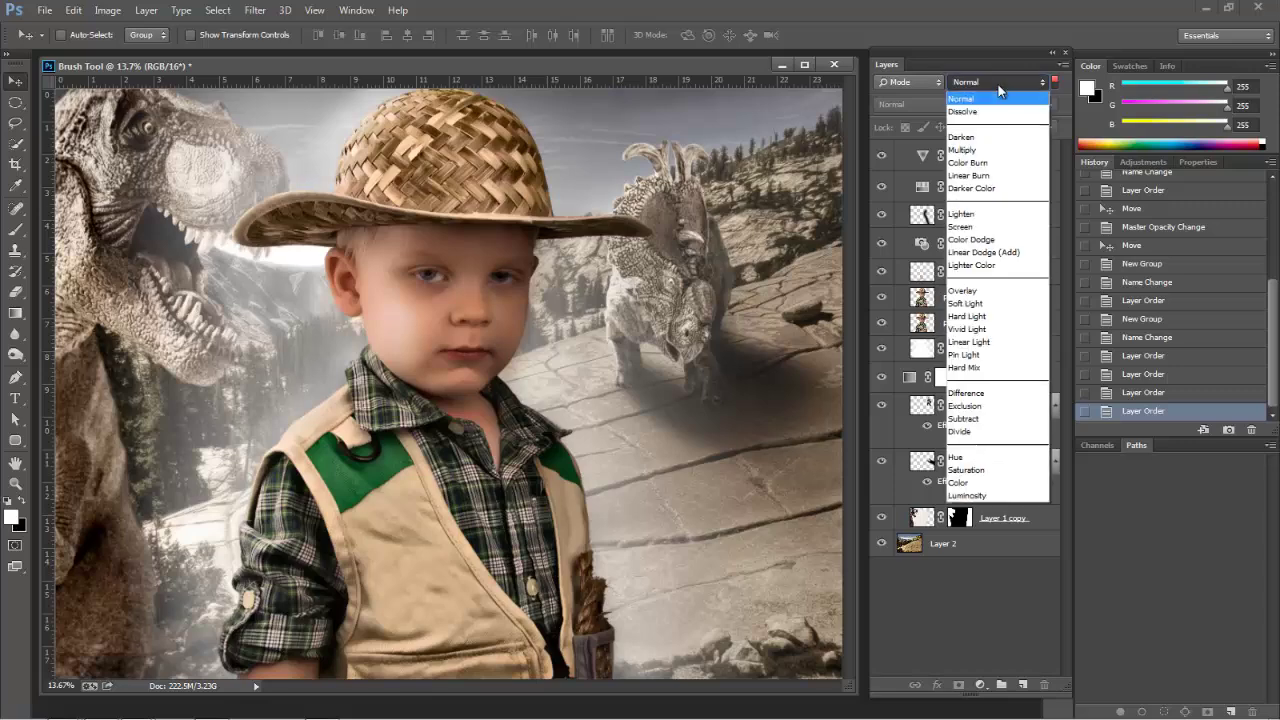
{"action": "left_click", "coordinate": [972, 305]}
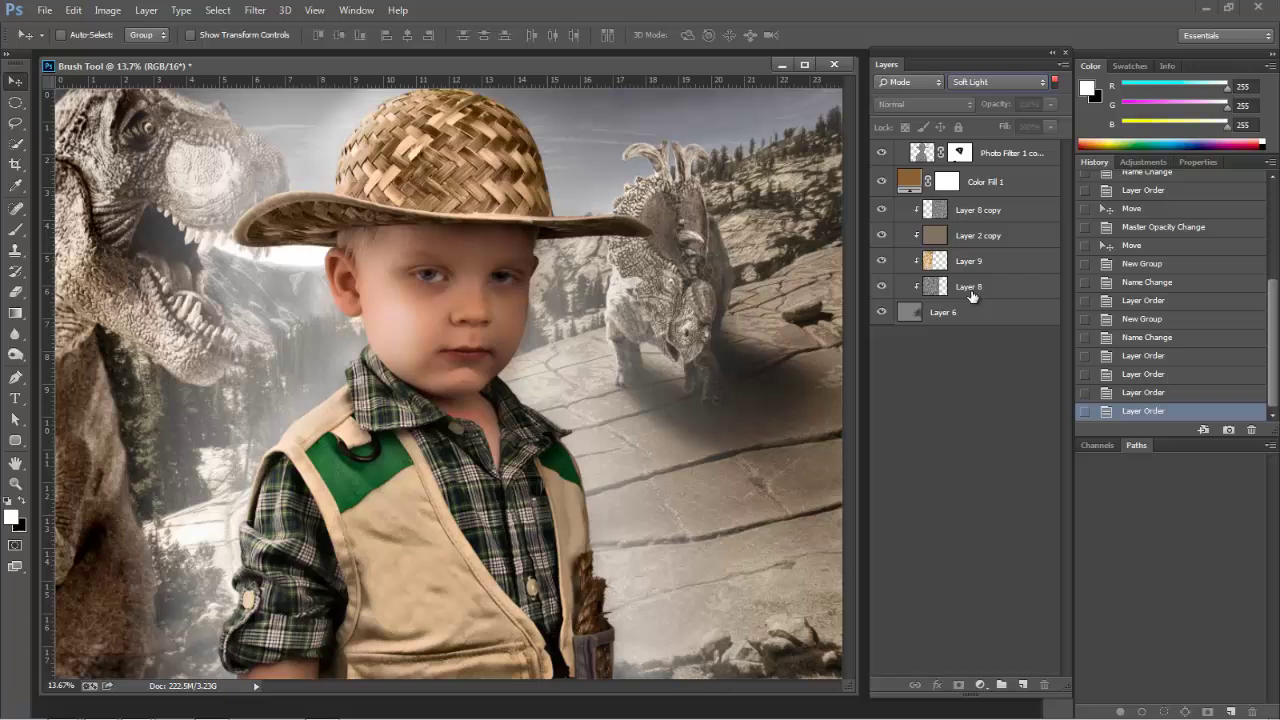
{"action": "left_click", "coordinate": [931, 81]}
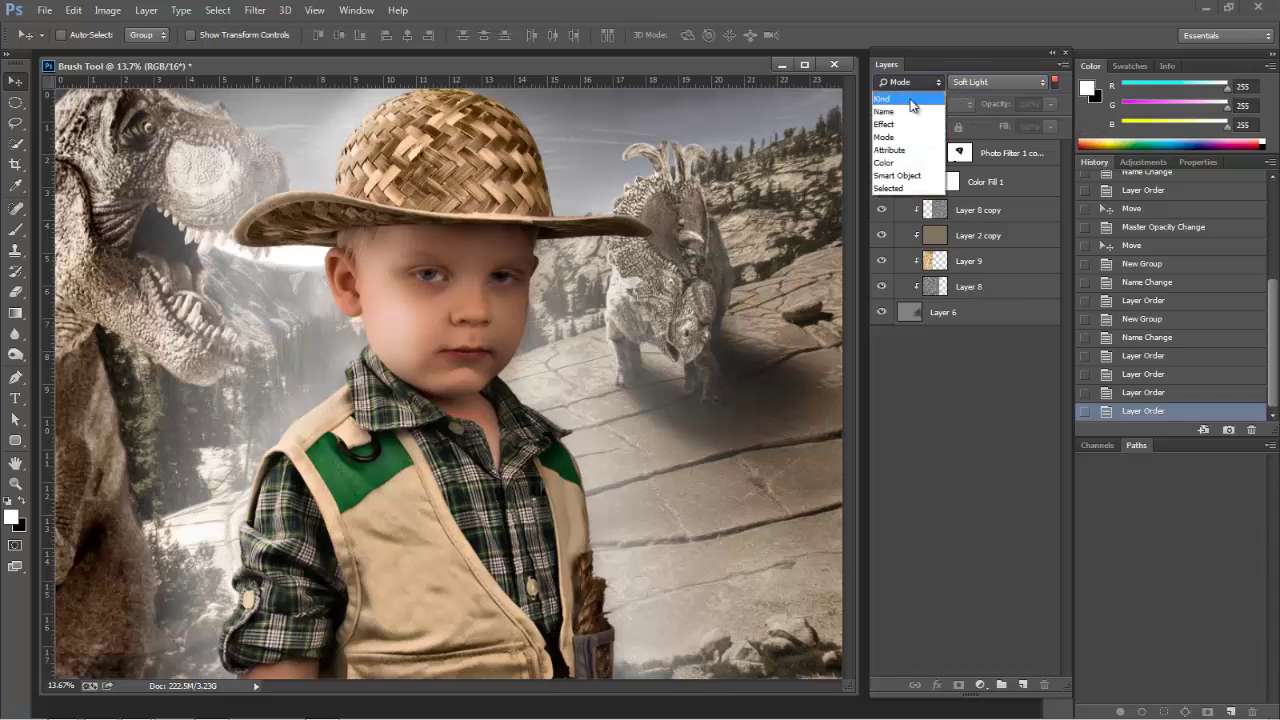
Switch the layer filter type back to Kind so the full stack is listed
{"action": "left_click", "coordinate": [910, 100]}
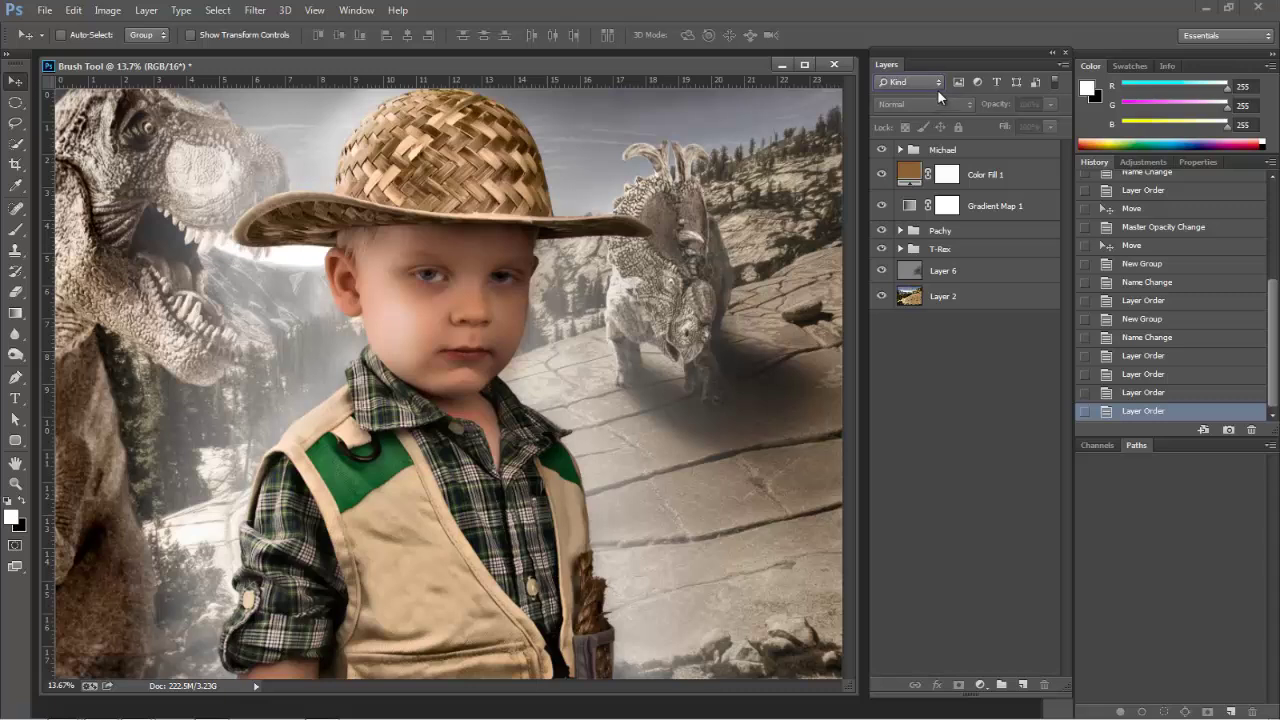
{"action": "left_click", "coordinate": [938, 84]}
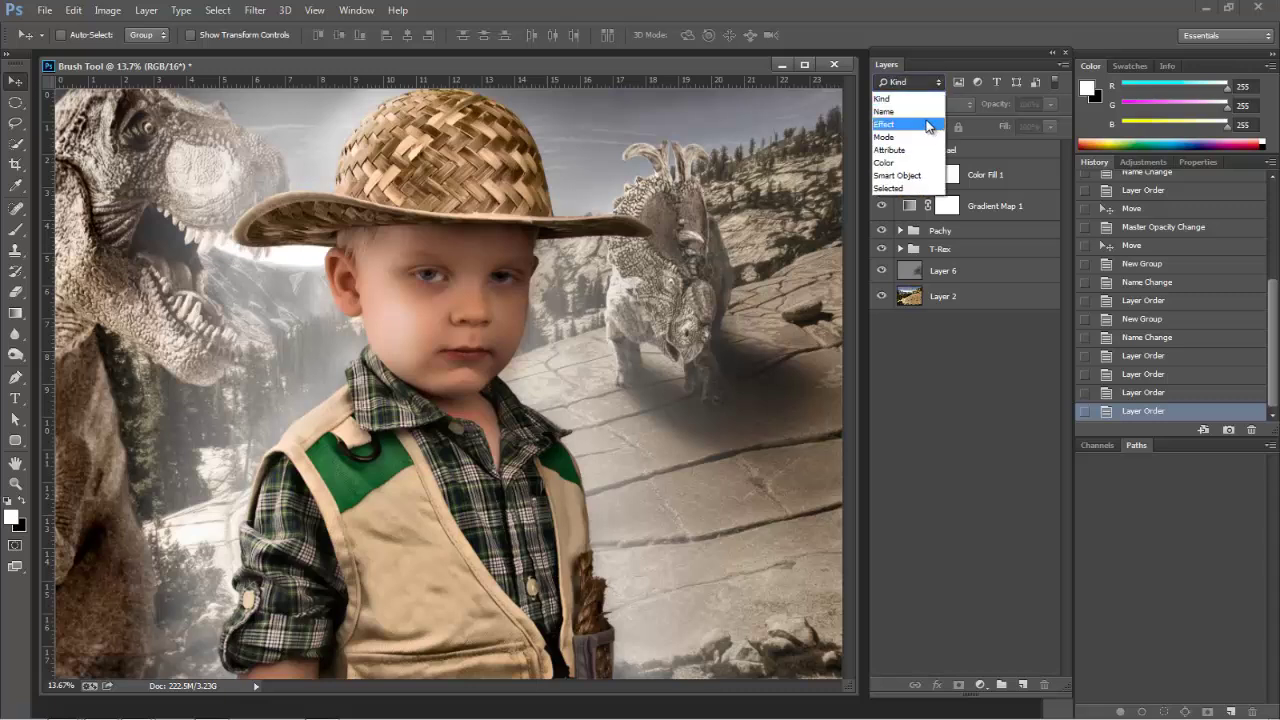
{"action": "left_click", "coordinate": [937, 82]}
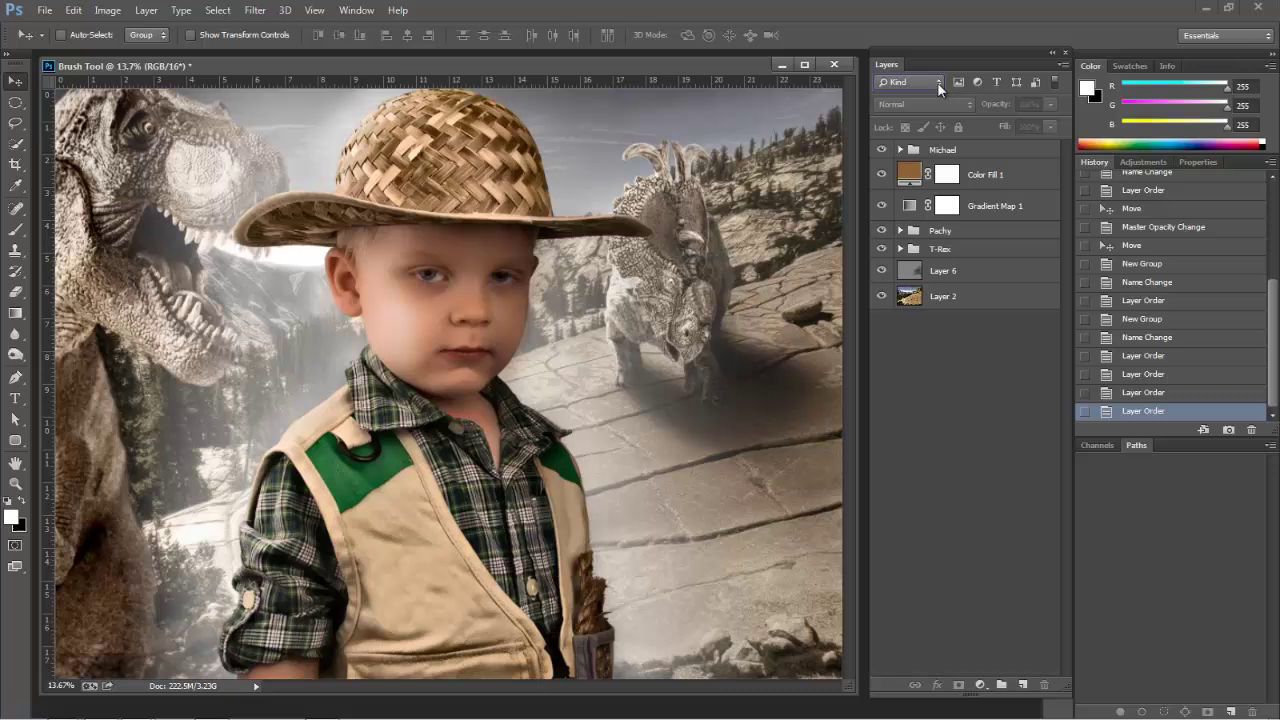